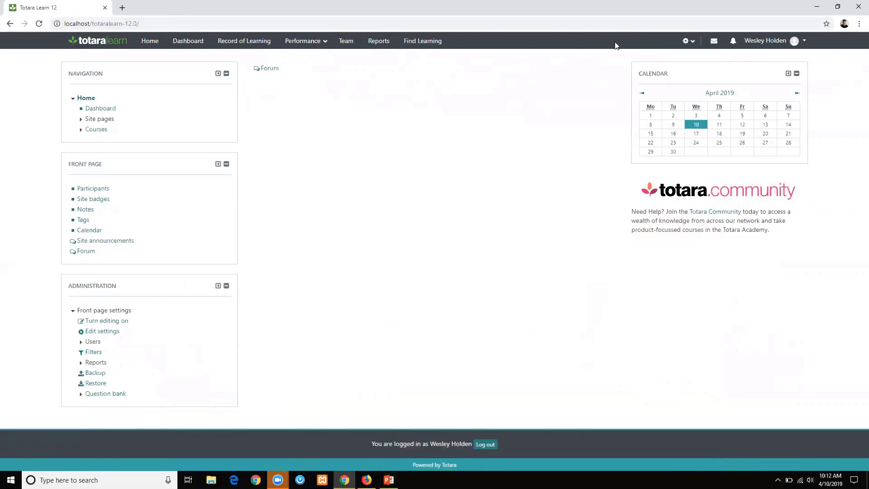
# Change the HR Import default File access from Directory Check to Upload Files.
pyautogui.click(684, 44)
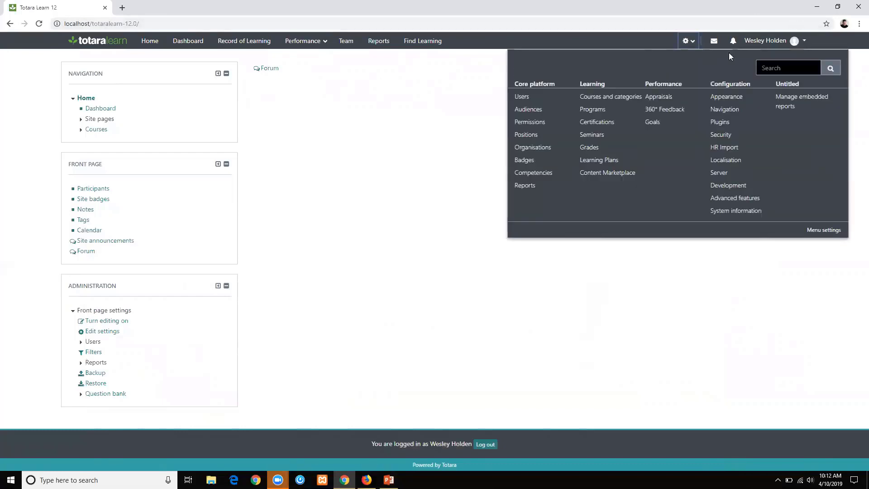
pyautogui.click(726, 148)
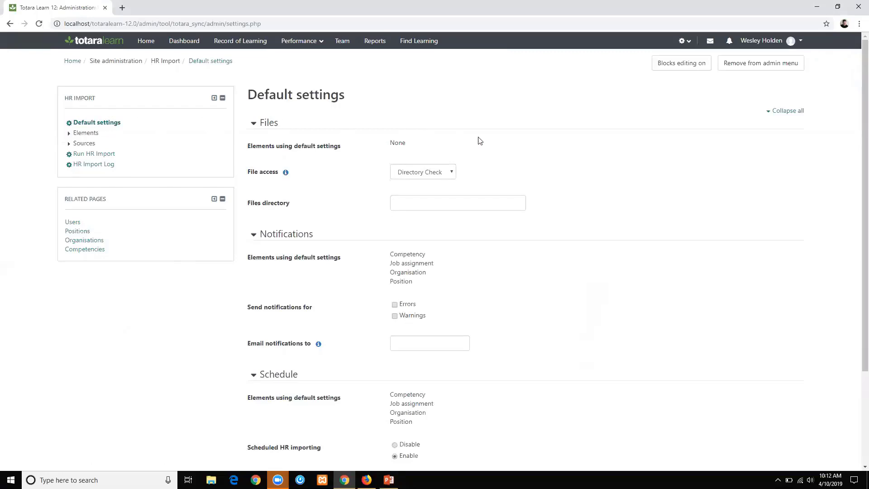
pyautogui.scroll(-2, 479, 141)
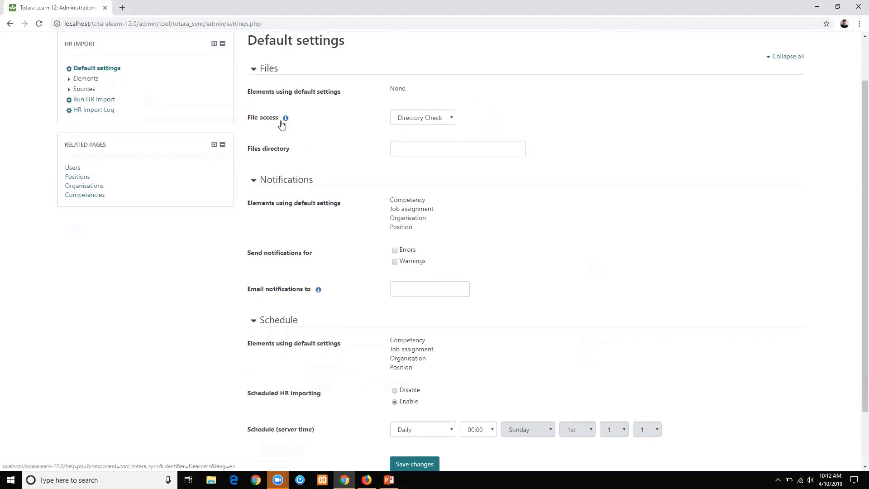
pyautogui.click(421, 121)
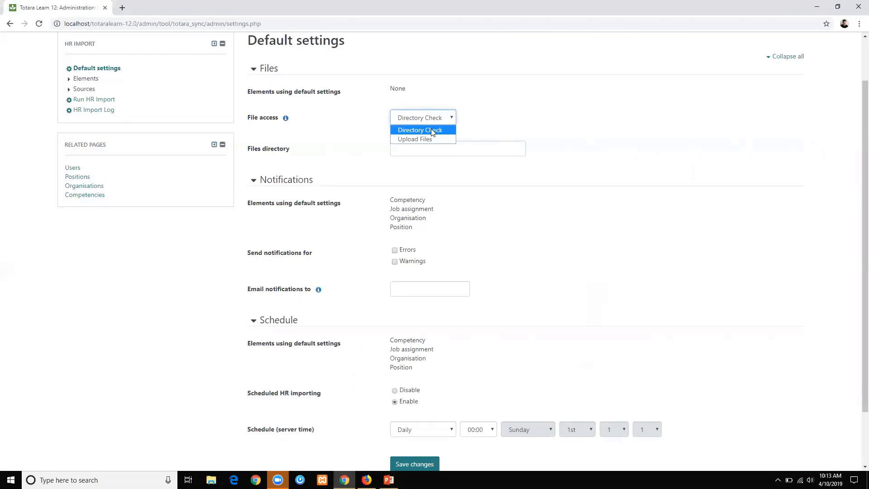
pyautogui.click(410, 137)
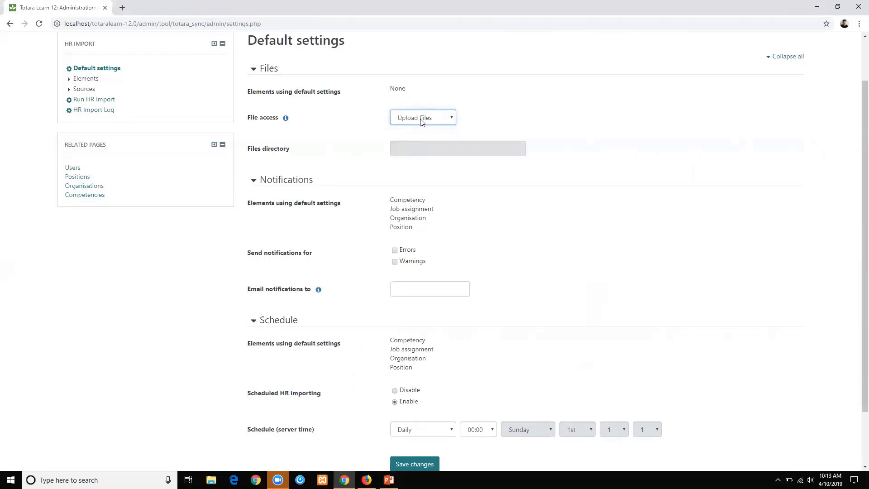
# Keep the schedule at Daily, save the defaults, and confirm File access reads Upload Files.
pyautogui.scroll(-2, 368, 203)
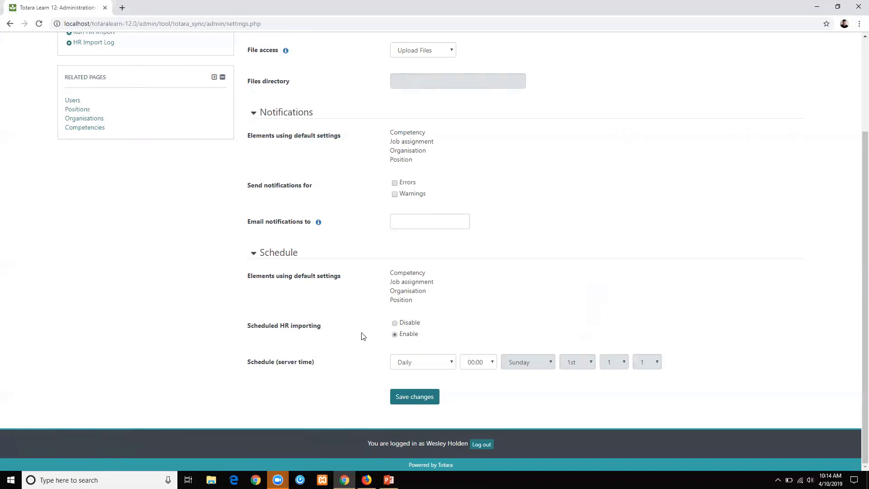
pyautogui.click(401, 365)
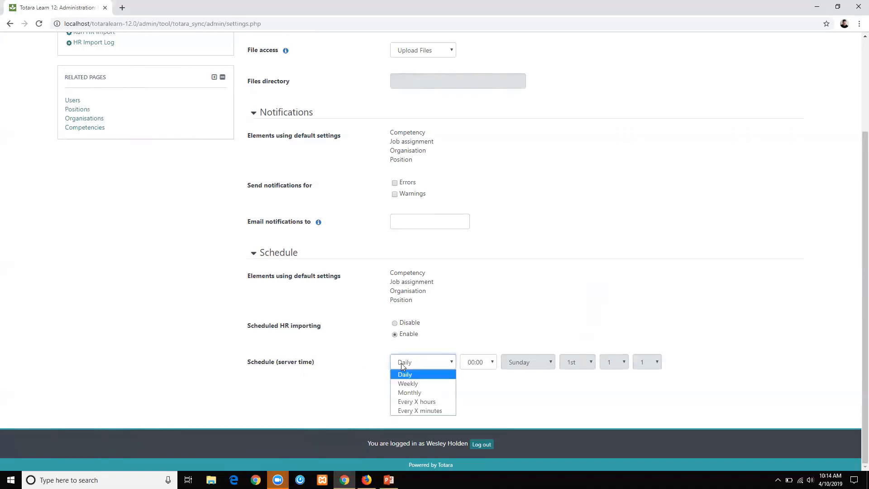
pyautogui.click(368, 380)
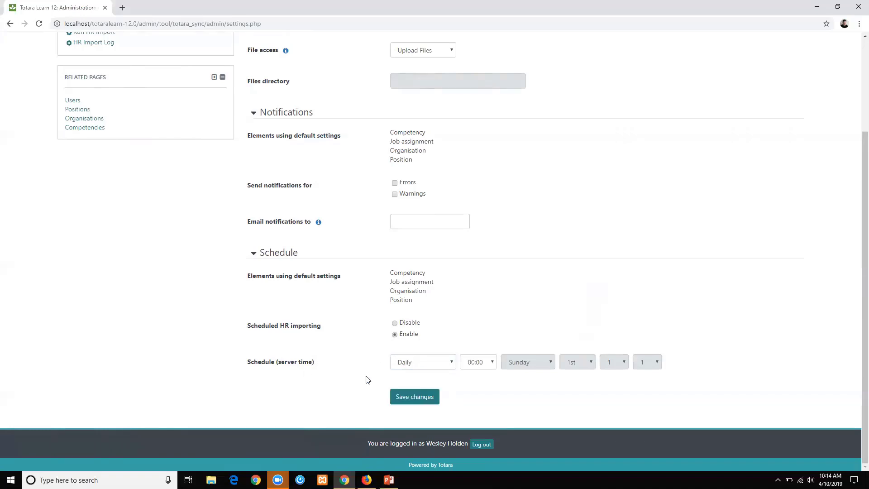
pyautogui.click(419, 398)
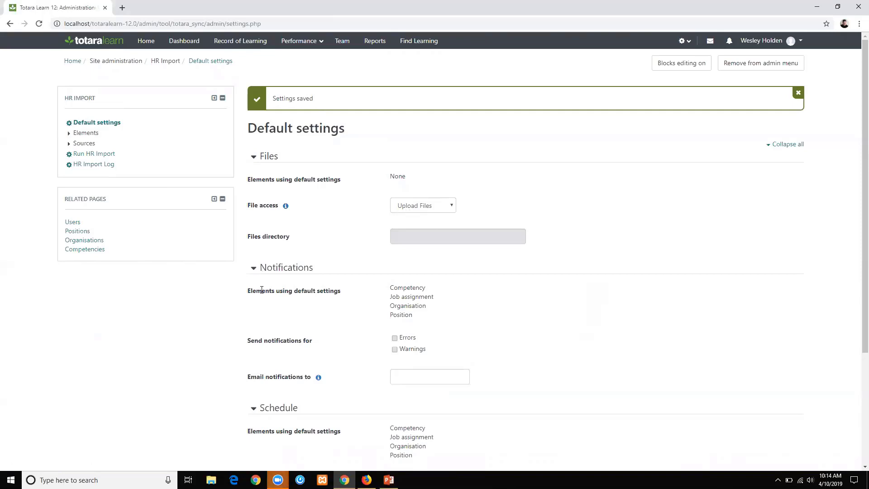
pyautogui.click(409, 206)
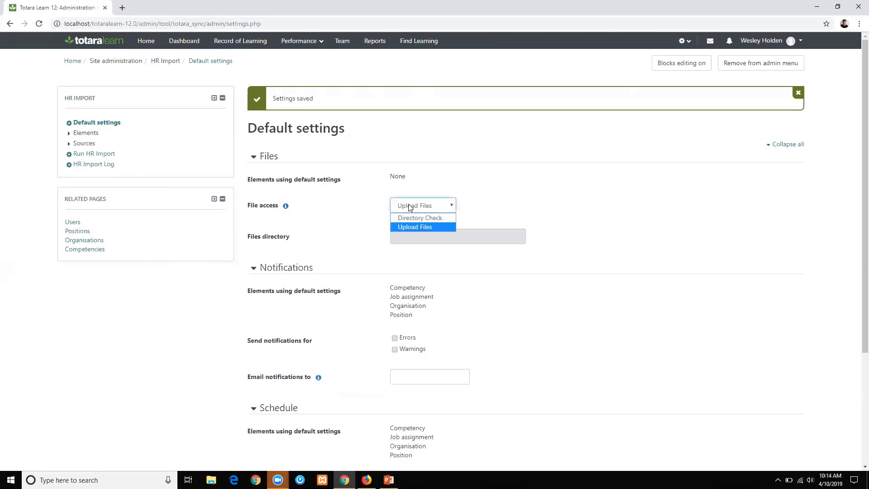
pyautogui.click(339, 240)
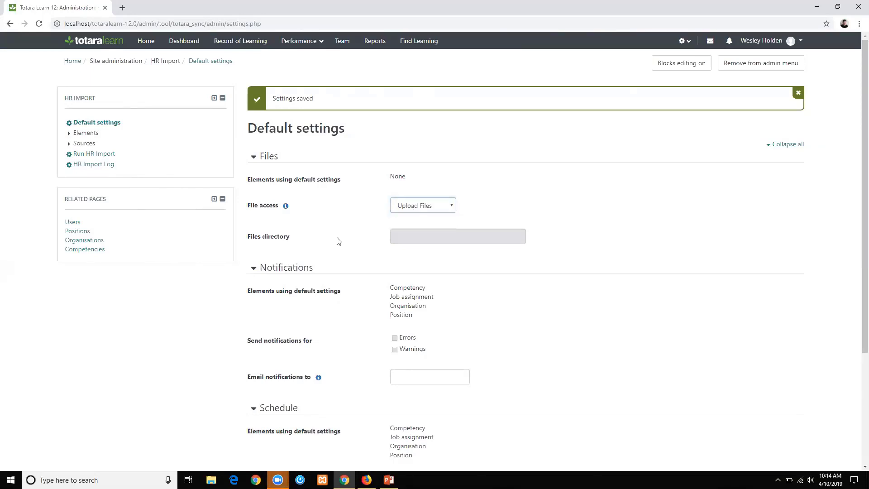
# On Manage elements, enable User and disable Competency, Job assignment and Organisation.
pyautogui.click(70, 134)
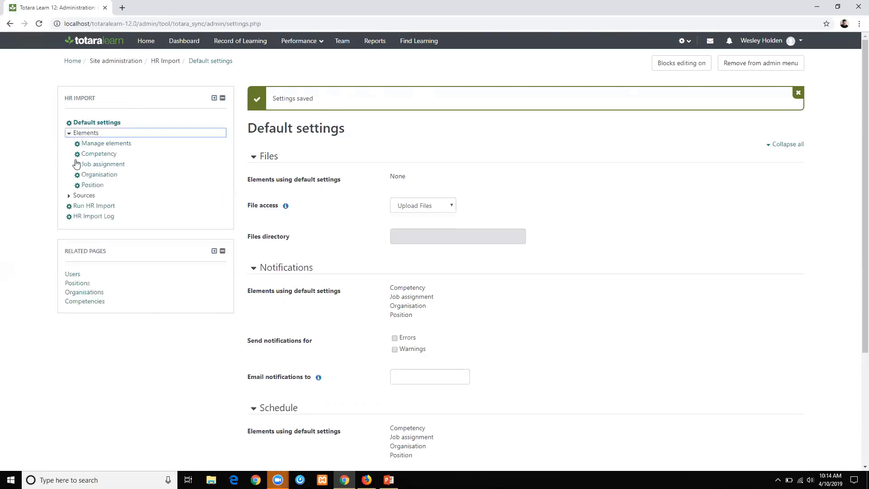
pyautogui.click(103, 146)
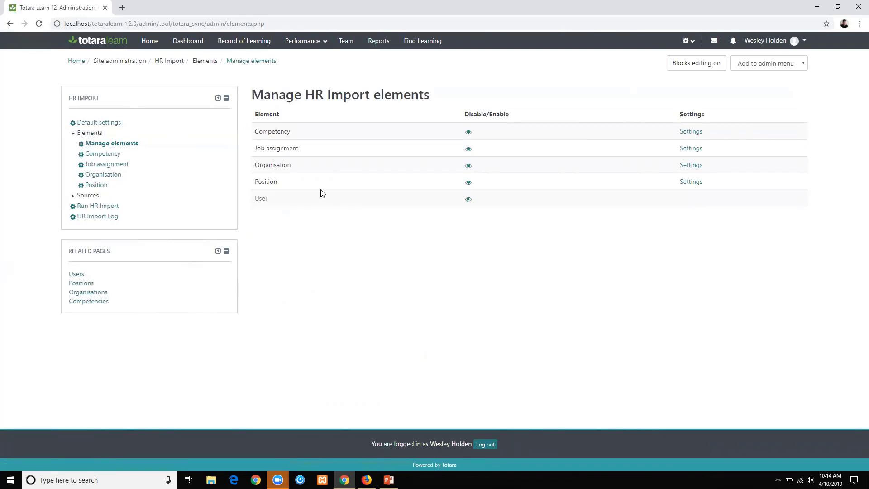
pyautogui.click(468, 199)
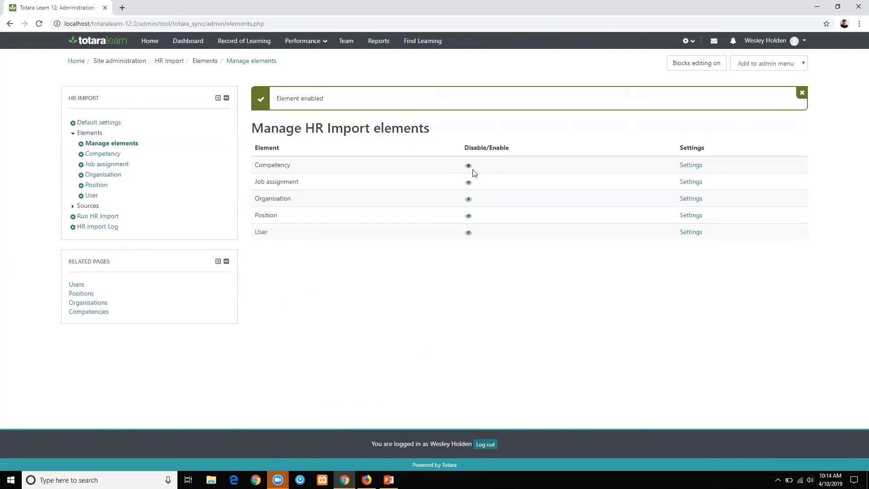
pyautogui.click(468, 166)
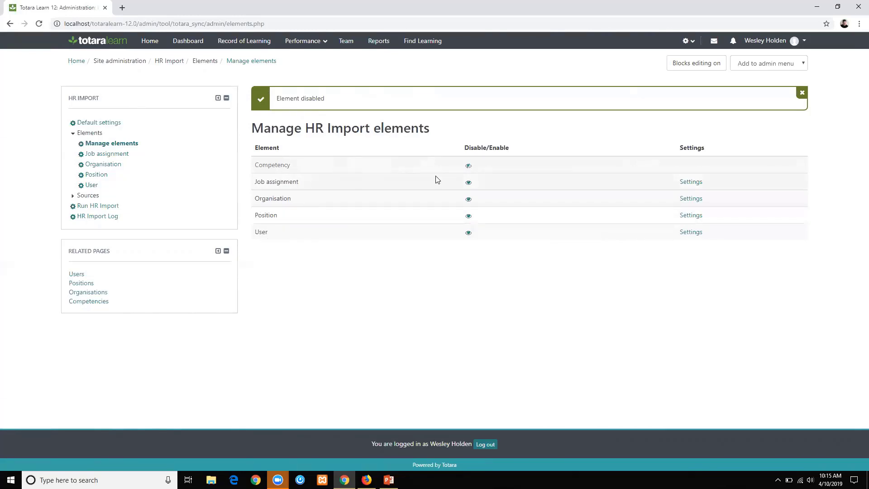
pyautogui.click(468, 184)
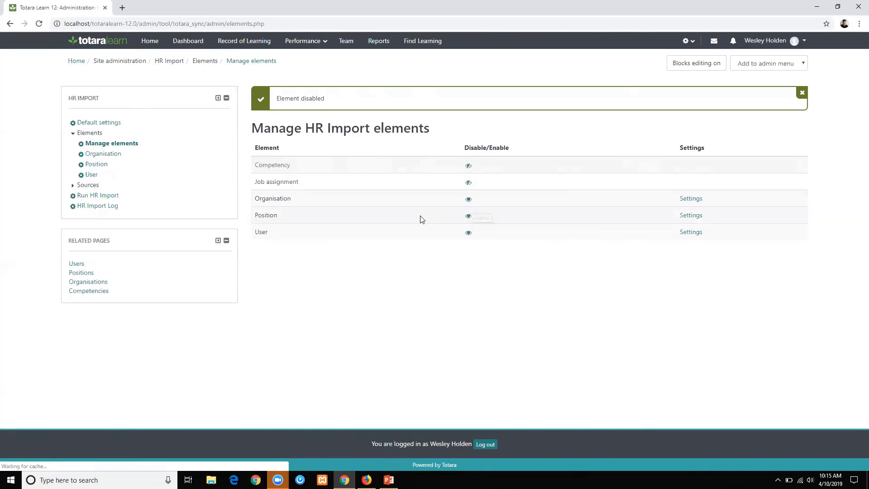
pyautogui.click(469, 204)
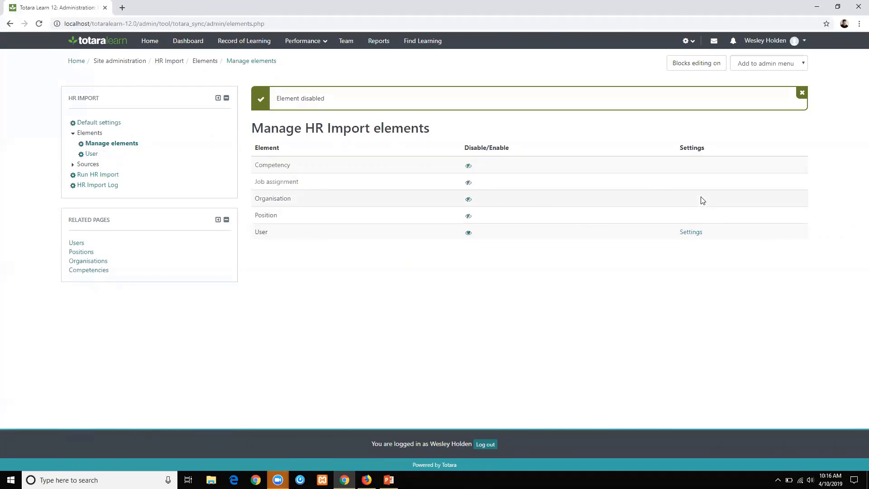
# Open the User element settings and confirm its file access is Upload Files.
pyautogui.hotkey('ctrl', '-')
pyautogui.click(665, 207)
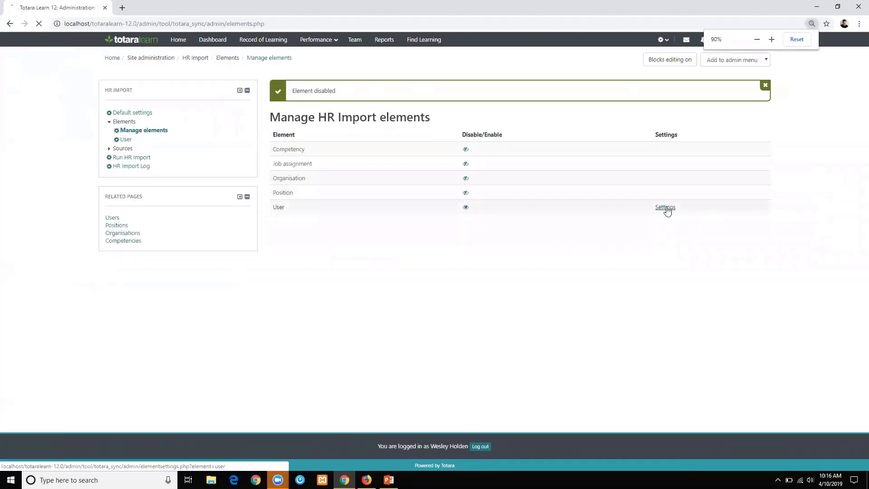
pyautogui.hotkey('ctrl', '0')
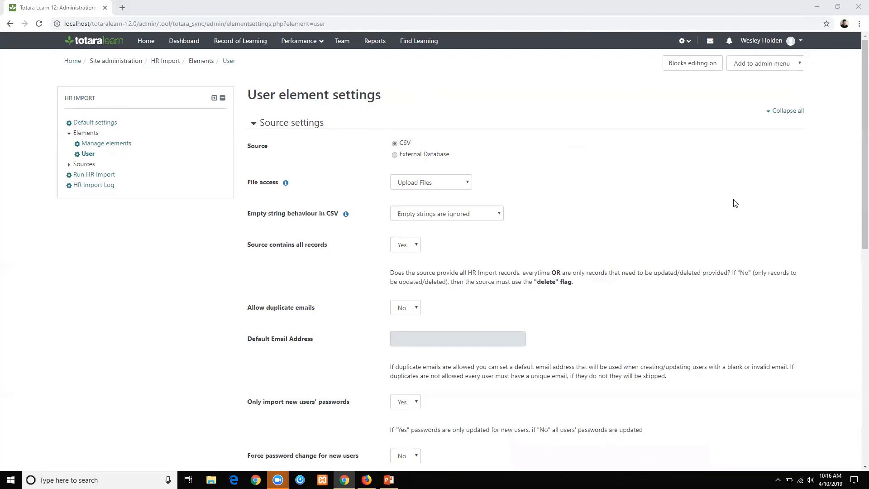
pyautogui.click(405, 185)
pyautogui.click(406, 209)
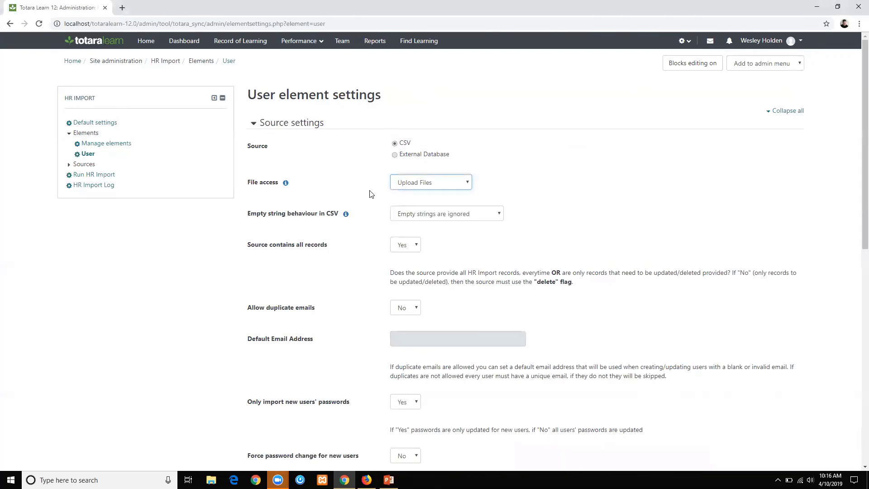
# Keep Source contains all records at Yes and review the Create, Update and Delete options.
pyautogui.scroll(-2, 366, 193)
pyautogui.scroll(-3, 361, 194)
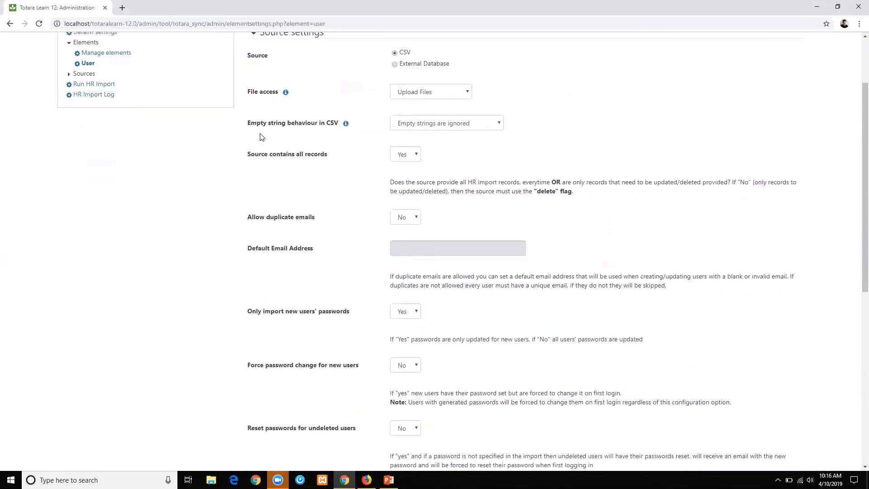
pyautogui.scroll(-2, 273, 116)
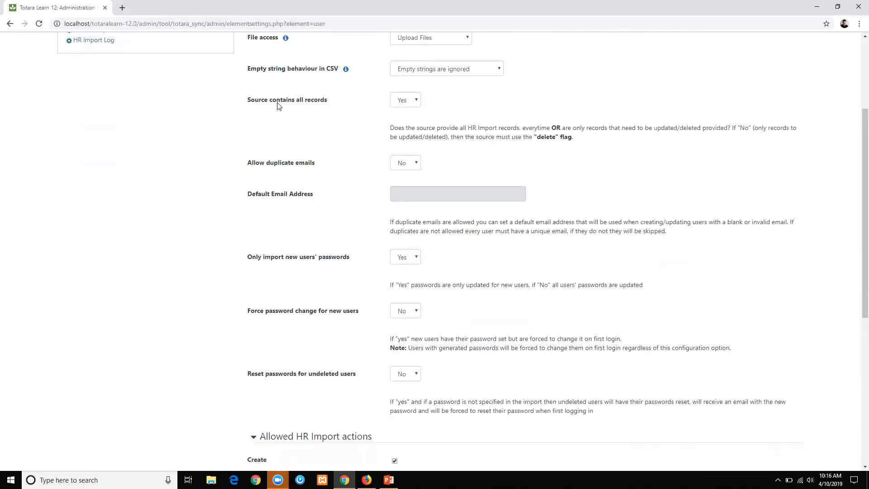
pyautogui.click(409, 105)
pyautogui.click(409, 106)
pyautogui.click(352, 201)
pyautogui.scroll(-2, 353, 202)
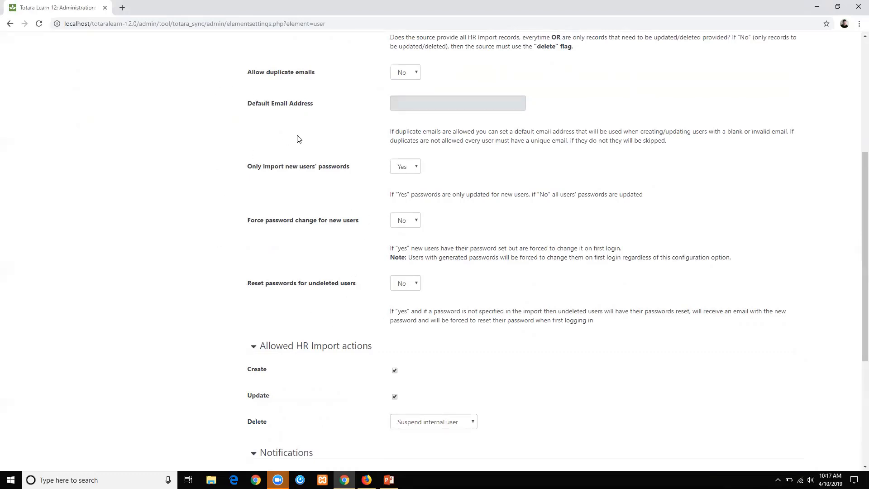
pyautogui.scroll(-2, 298, 138)
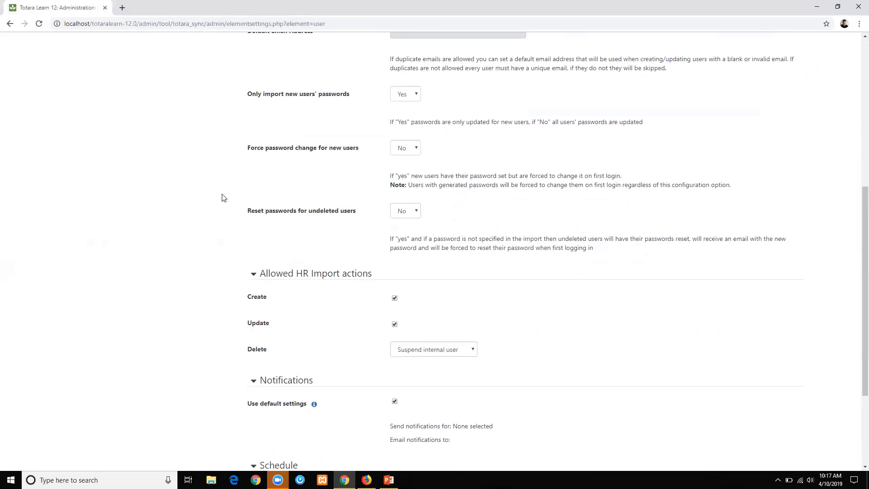
pyautogui.scroll(-2, 220, 190)
pyautogui.scroll(-1, 220, 190)
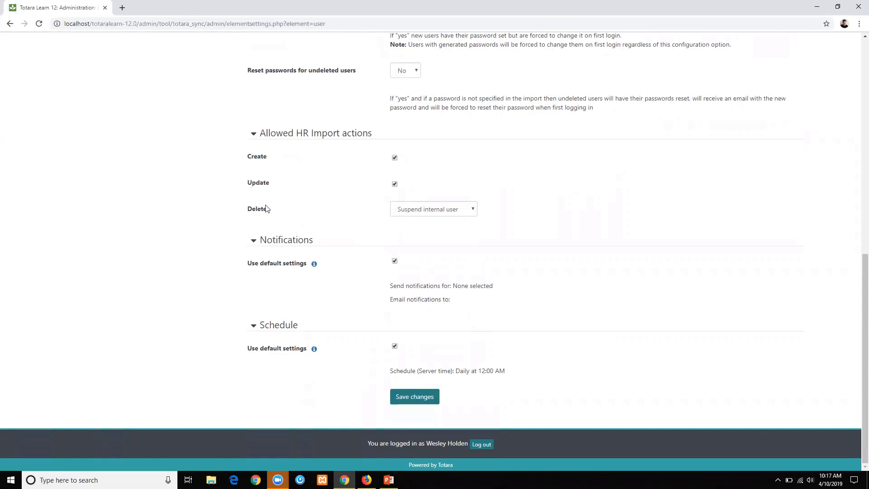
# Keep Delete as Suspend internal user and save the User element settings.
pyautogui.moveTo(239, 209); pyautogui.dragTo(269, 209)
pyautogui.click(237, 207)
pyautogui.tripleClick(242, 212)
pyautogui.click(437, 211)
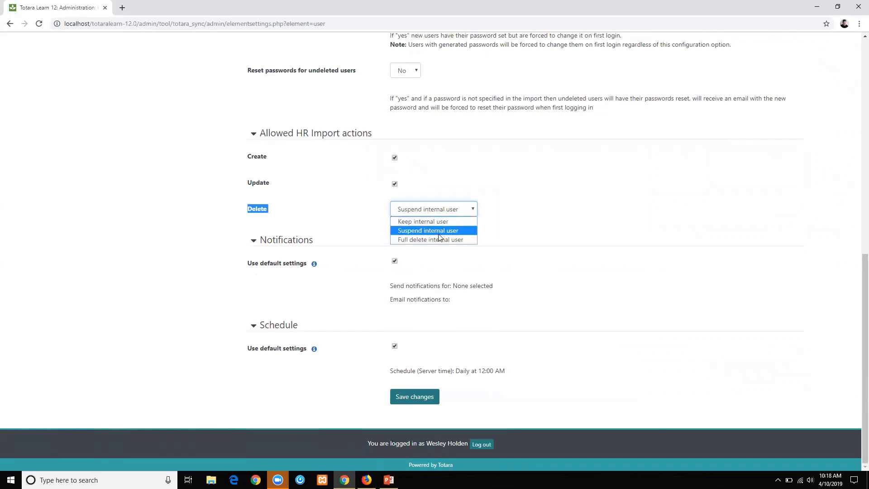
pyautogui.click(320, 202)
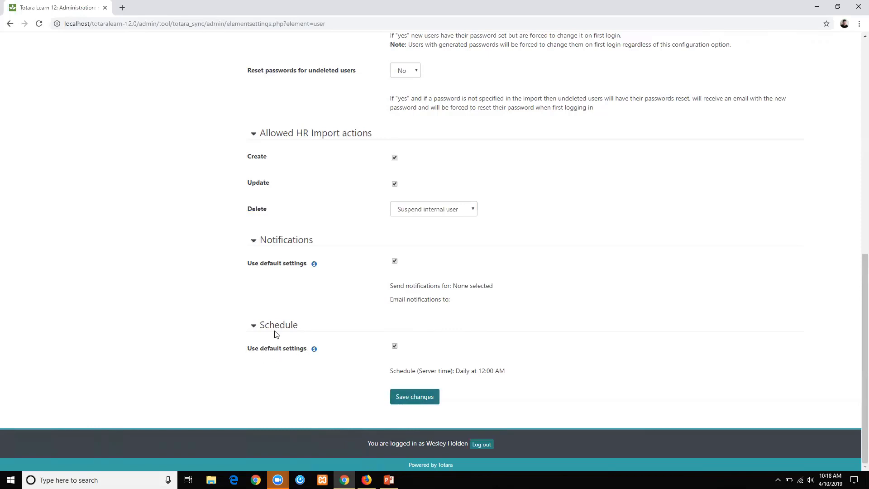
pyautogui.click(416, 401)
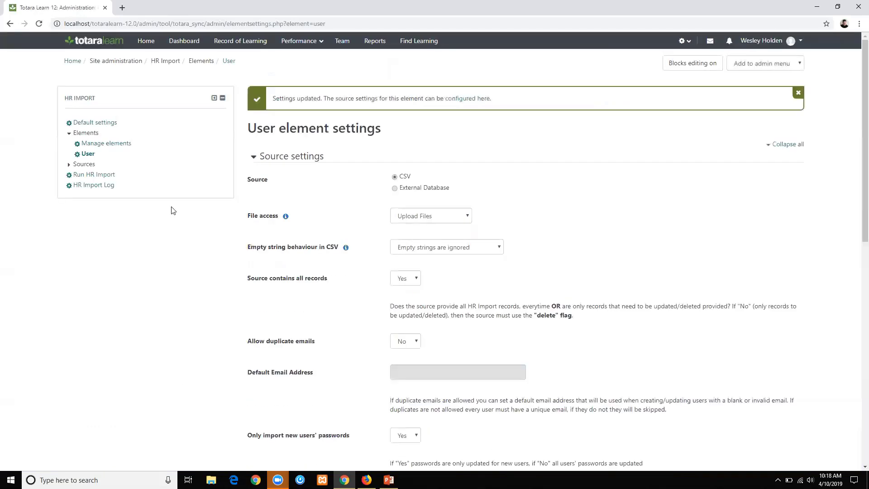
# Expand Sources and open the User CSV source settings from the 'configured here' link.
pyautogui.click(68, 165)
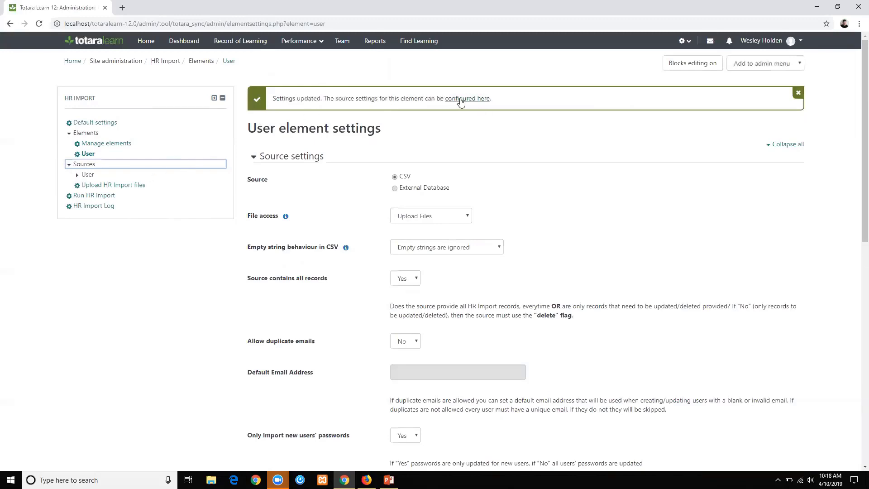
pyautogui.click(461, 100)
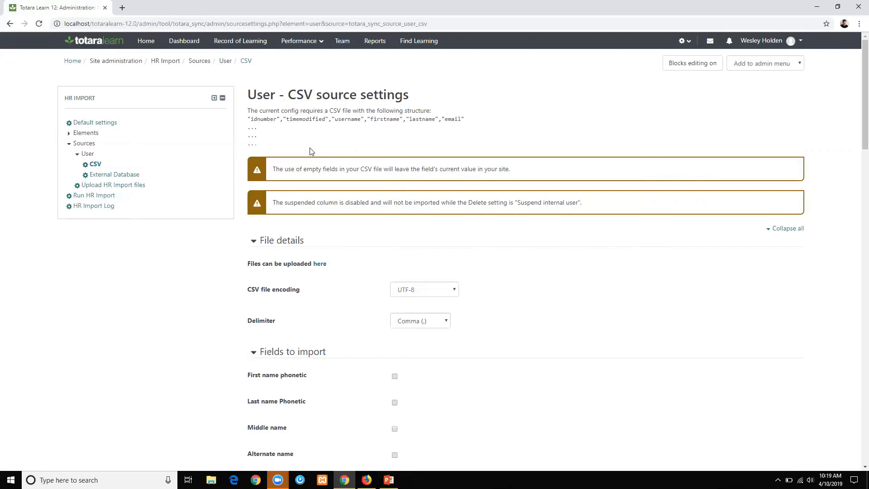
# Highlight the required CSV header line, then scroll down to Fields to import.
pyautogui.scroll(-1, 266, 129)
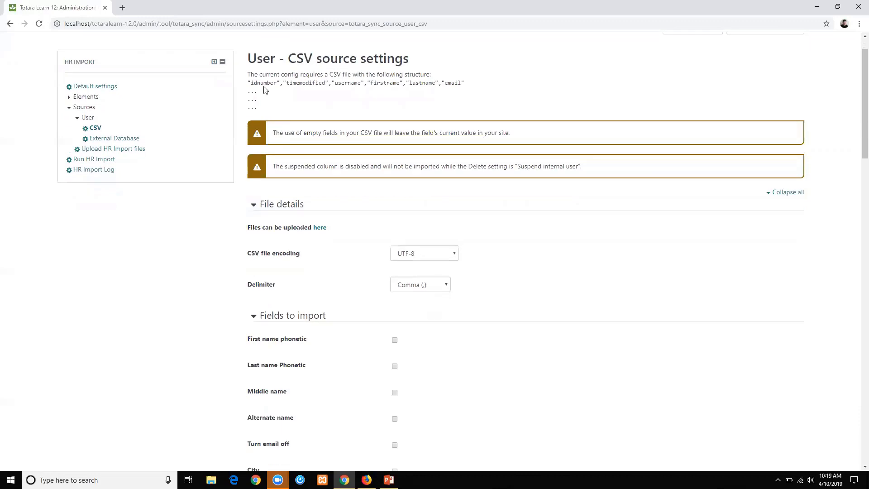
pyautogui.moveTo(246, 82); pyautogui.dragTo(413, 107)
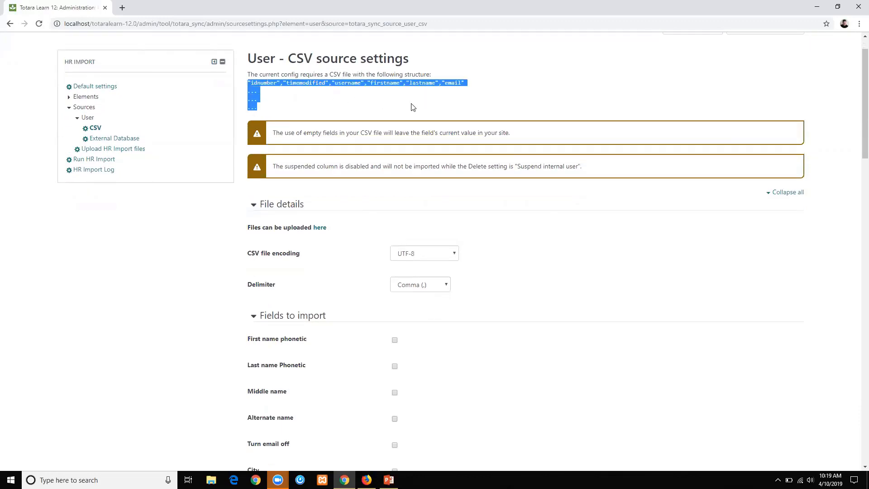
pyautogui.click(412, 107)
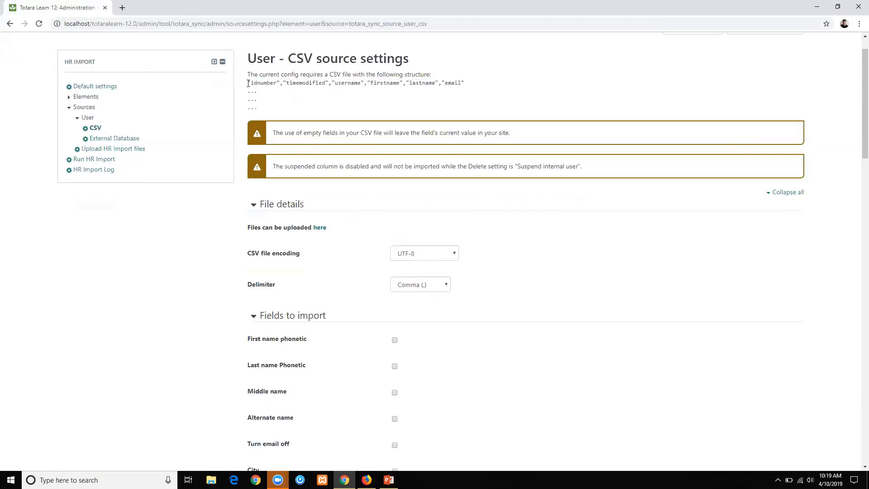
pyautogui.moveTo(248, 83); pyautogui.dragTo(478, 86)
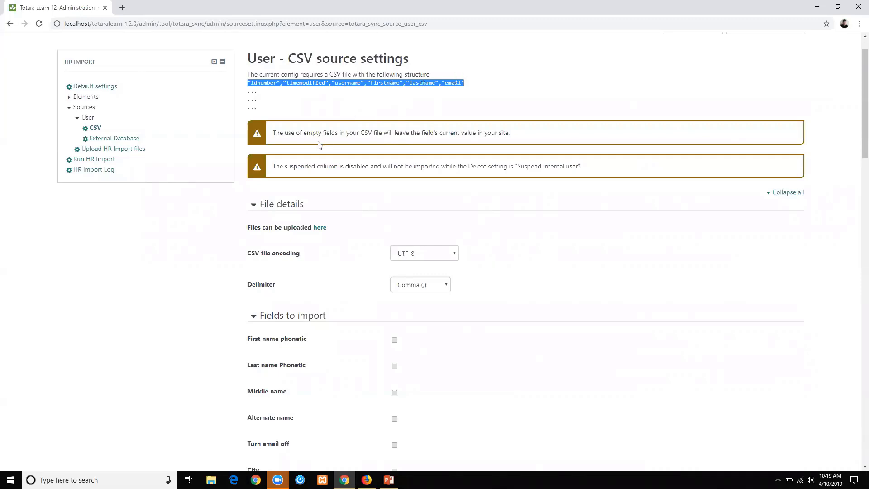
pyautogui.scroll(-4, 319, 145)
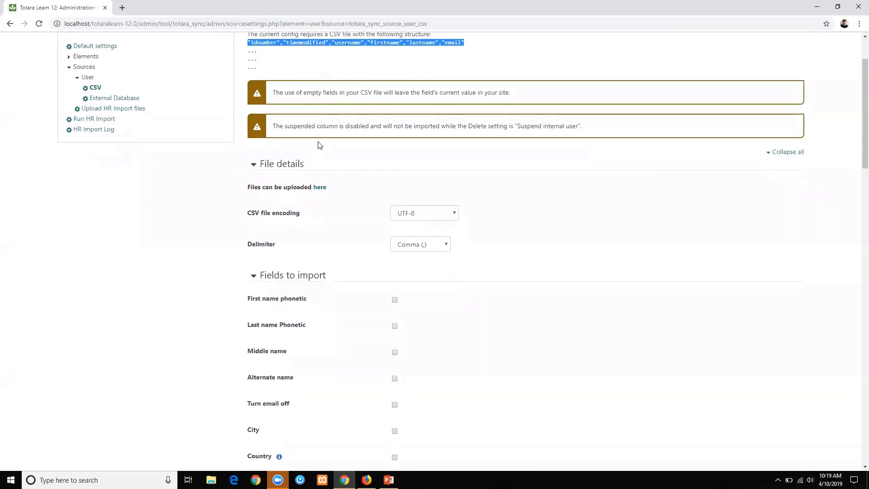
pyautogui.scroll(-3, 319, 145)
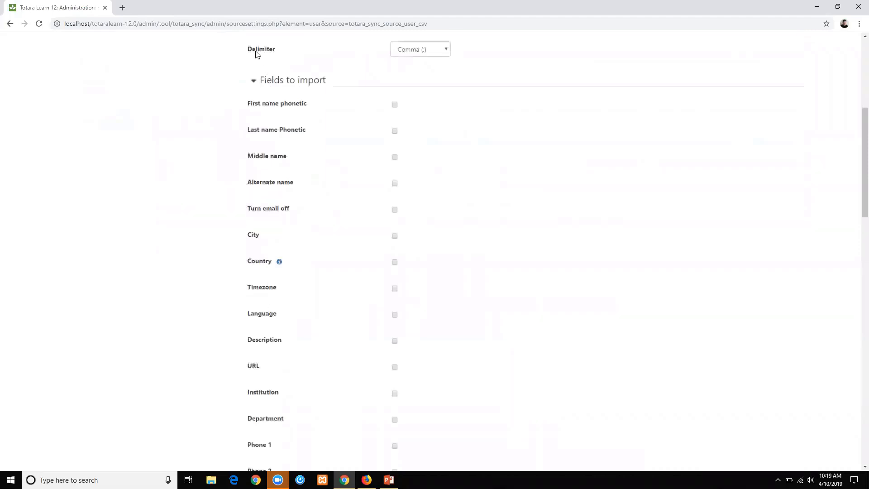
# Tick Language and Password as fields to import for the User CSV source.
pyautogui.scroll(-1, 258, 106)
pyautogui.scroll(-1, 258, 107)
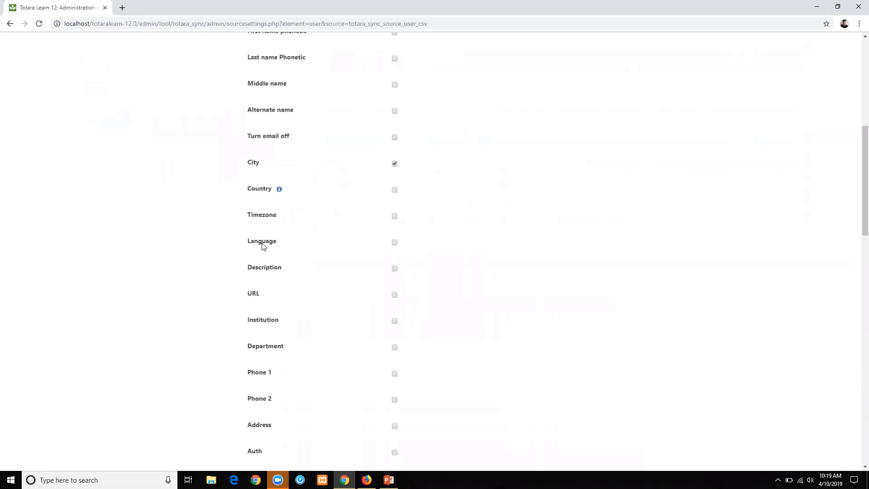
pyautogui.click(394, 243)
pyautogui.scroll(-2, 316, 229)
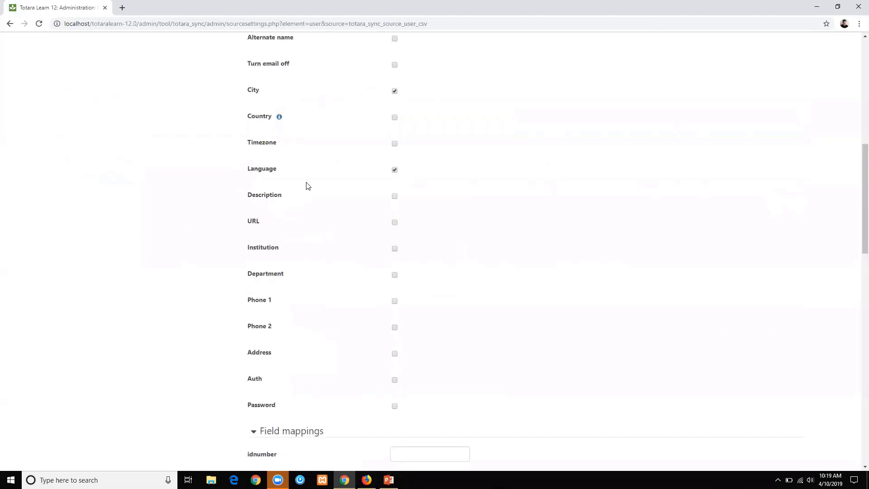
pyautogui.scroll(-2, 305, 186)
pyautogui.scroll(-1, 306, 186)
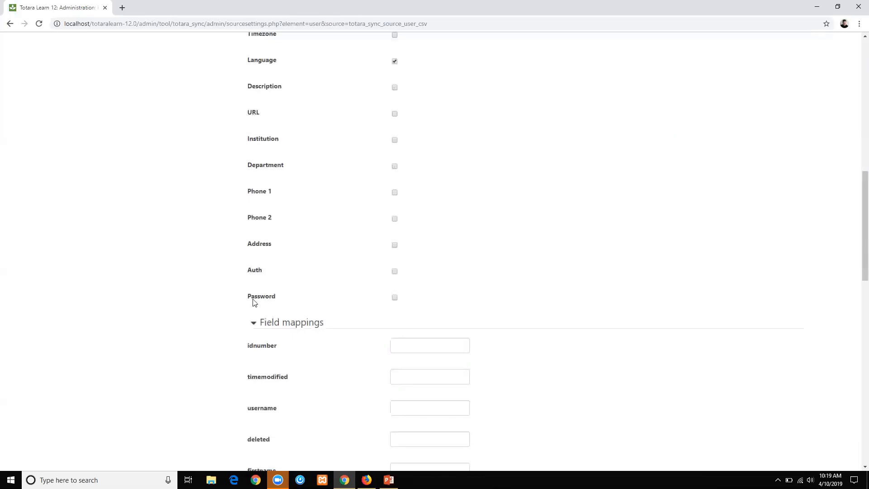
pyautogui.click(394, 297)
pyautogui.scroll(7, 191, 312)
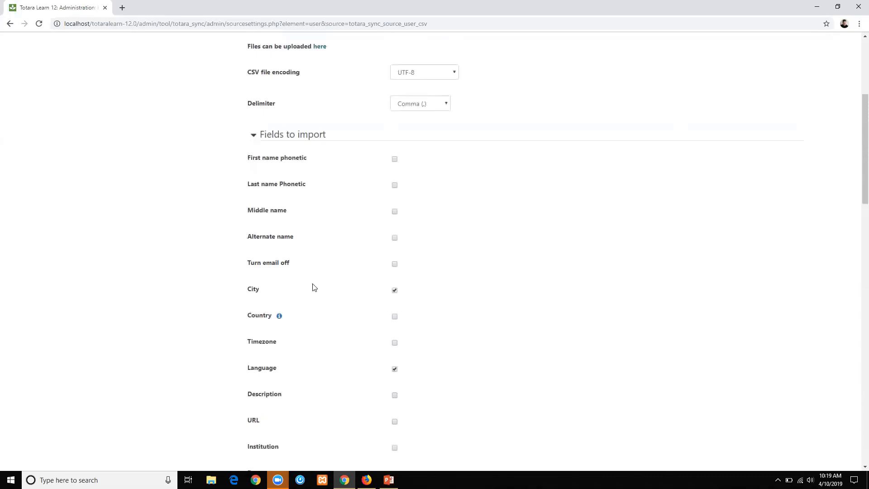
pyautogui.scroll(-6, 313, 287)
pyautogui.scroll(-5, 313, 287)
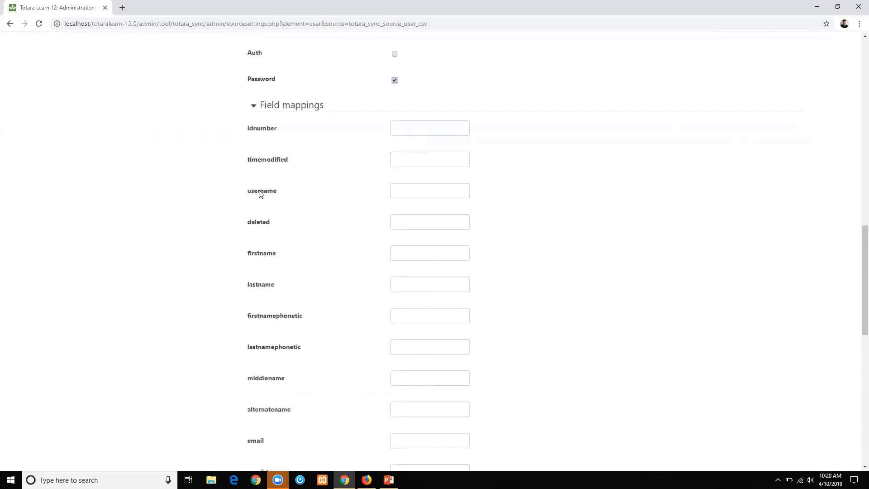
pyautogui.scroll(-2, 269, 194)
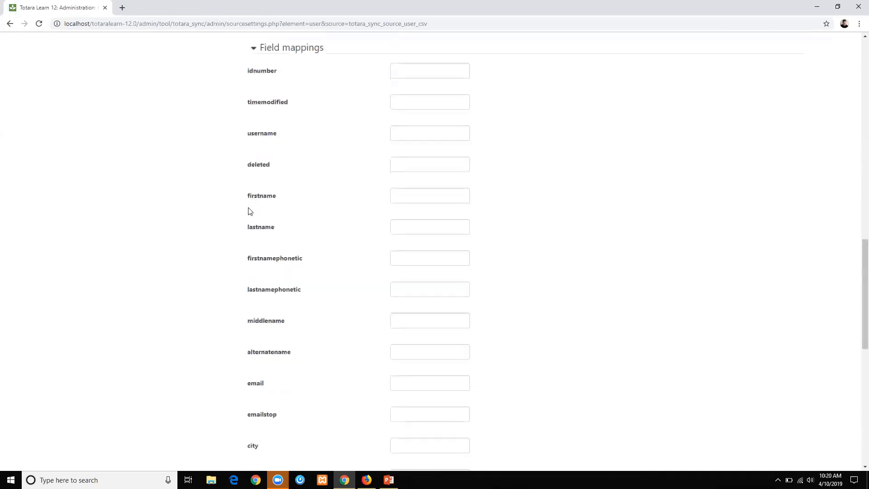
# Map lastname to the CSV column 'surname' and save the CSV source settings.
pyautogui.click(395, 205)
pyautogui.write('surname')
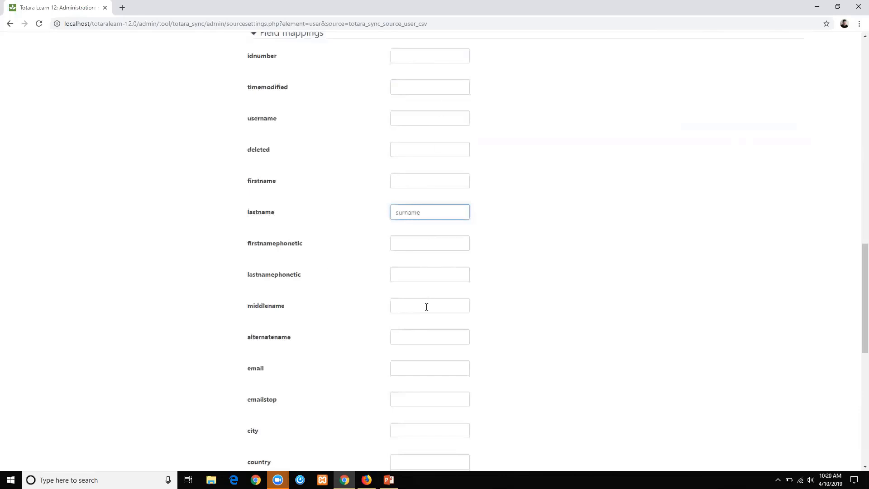
pyautogui.click(330, 257)
pyautogui.scroll(-10, 330, 258)
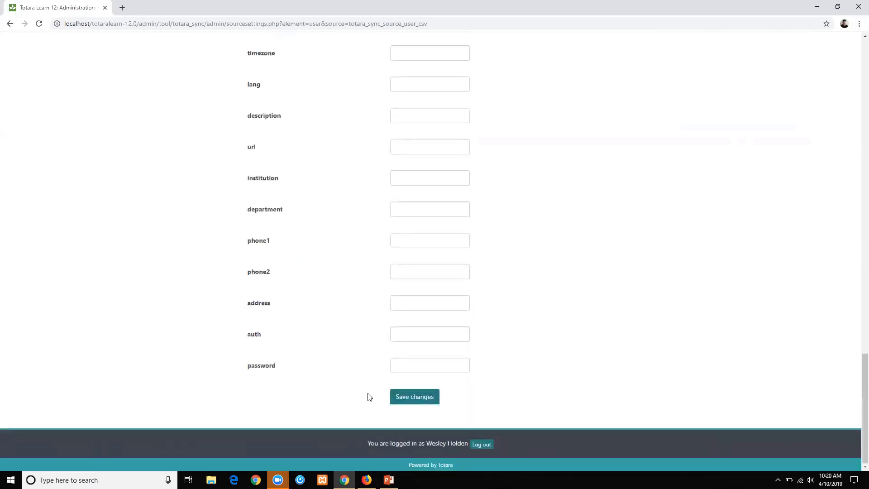
pyautogui.click(407, 398)
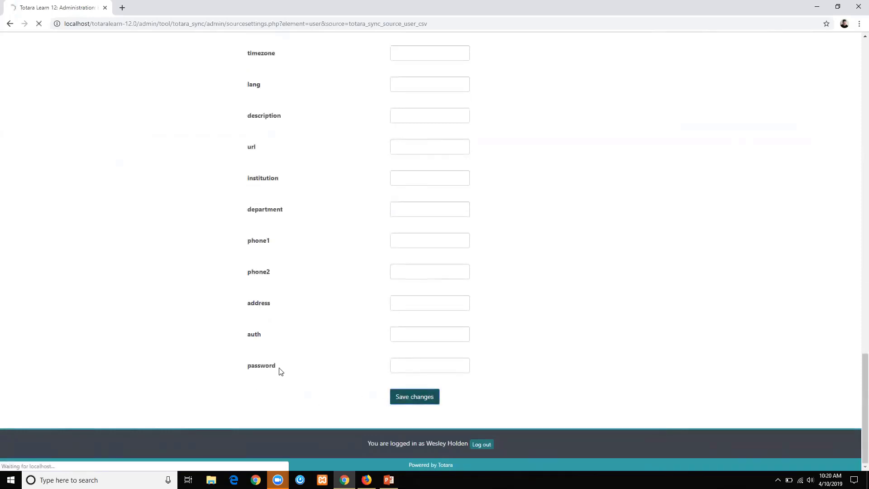
pyautogui.scroll(-4, 342, 359)
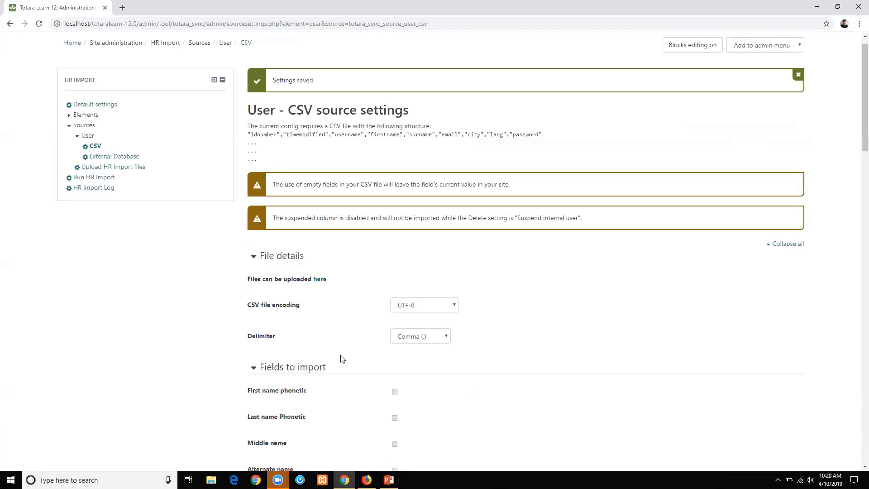
pyautogui.scroll(-20, 342, 359)
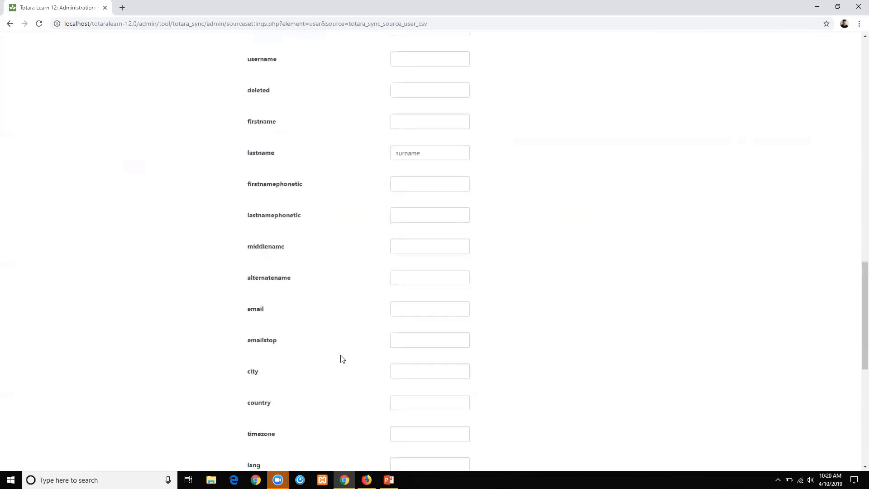
pyautogui.scroll(-2, 447, 385)
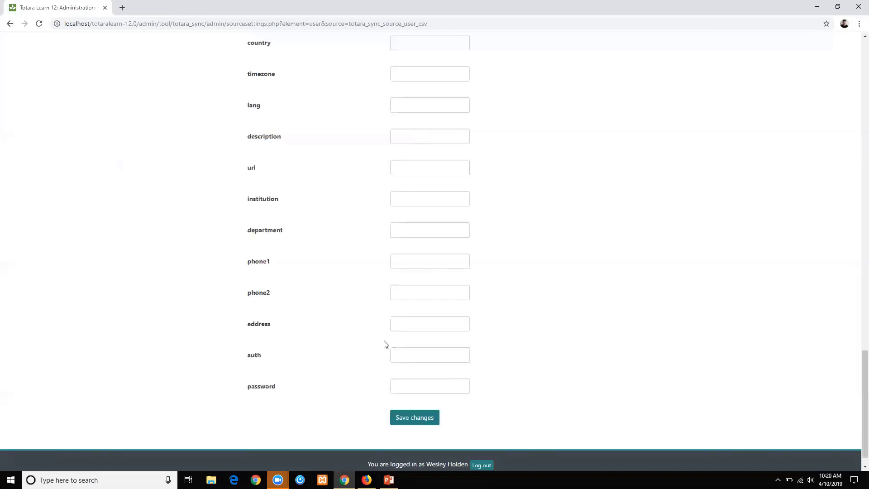
pyautogui.scroll(18, 108, 225)
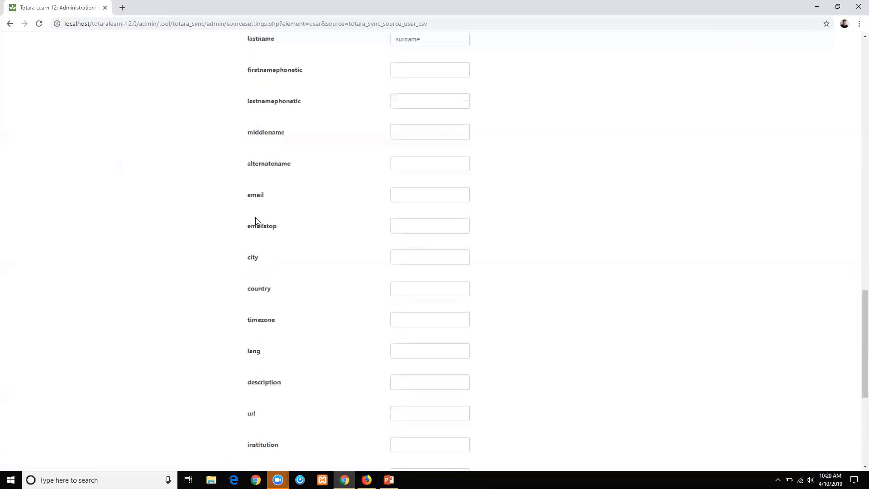
pyautogui.scroll(6, 210, 221)
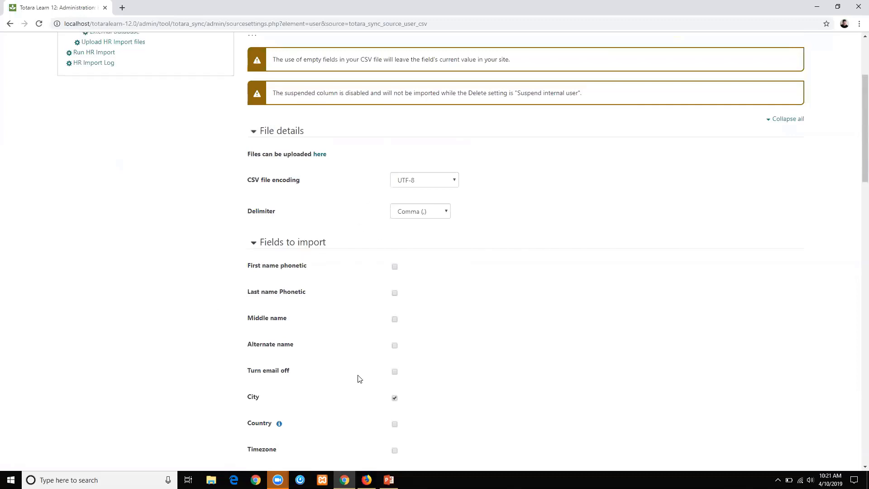
pyautogui.scroll(3, 360, 379)
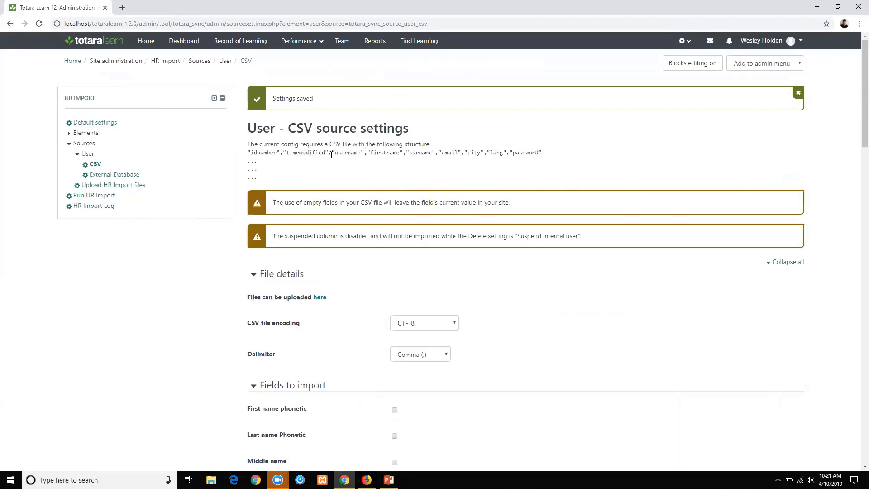
# Select the updated CSV header line and launch Excel from Windows search.
pyautogui.moveTo(549, 153); pyautogui.dragTo(247, 153)
pyautogui.hotkey('ctrl', 'c')
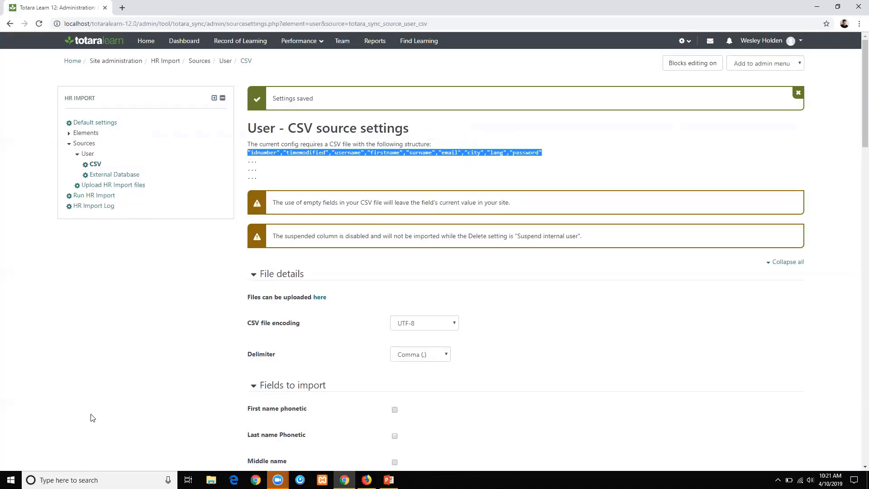
pyautogui.click(68, 479)
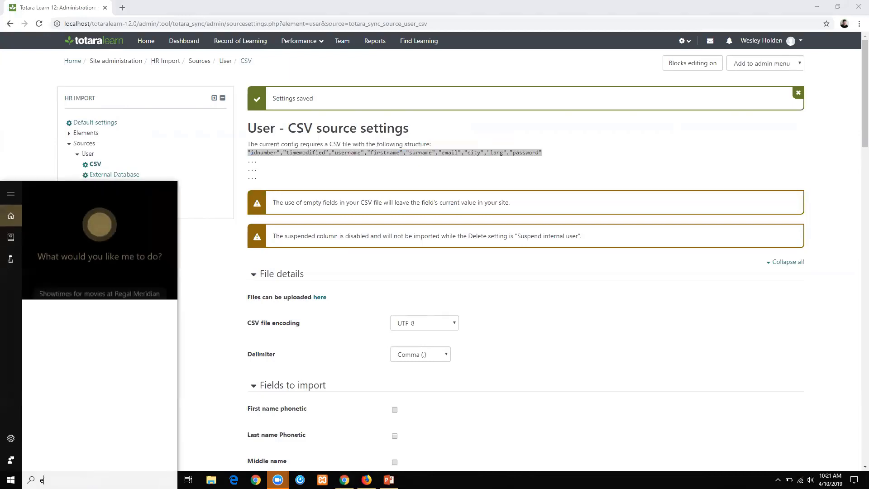
pyautogui.write('excel')
pyautogui.press('Return')
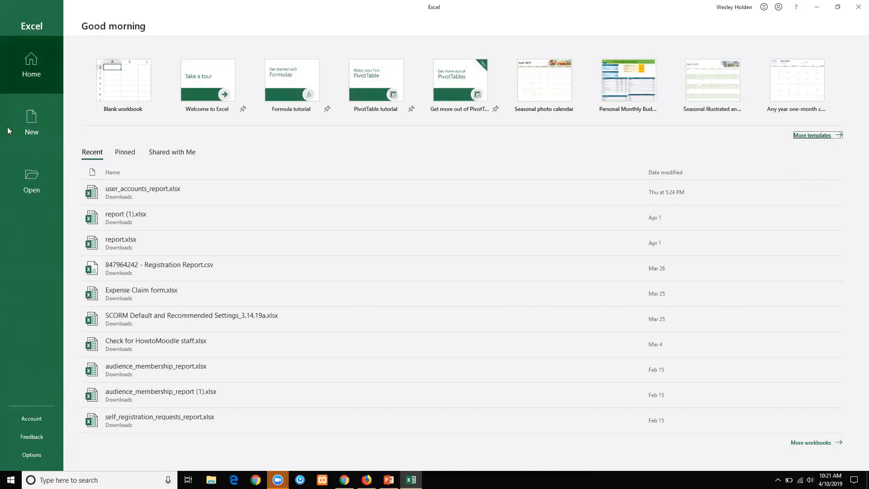
# Paste the CSV header line from the Totara source settings into cell A1 of a new blank workbook.
pyautogui.click(85, 89)
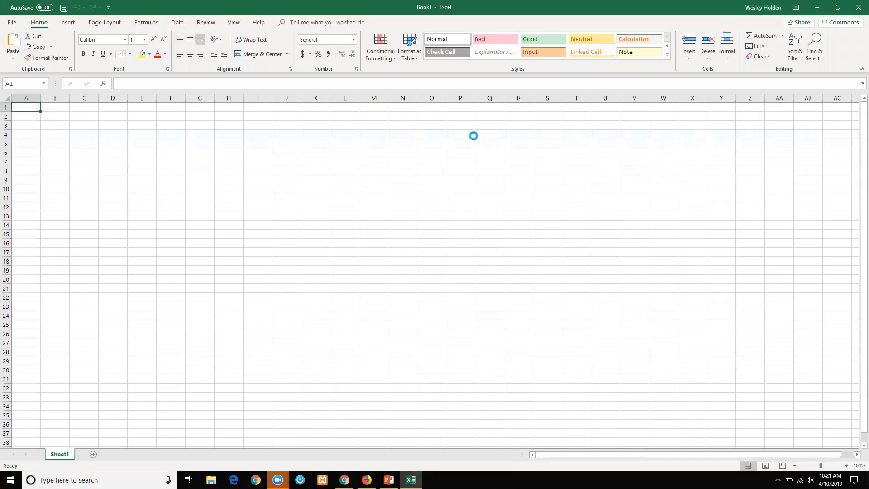
pyautogui.hotkey('ctrl', 'v')
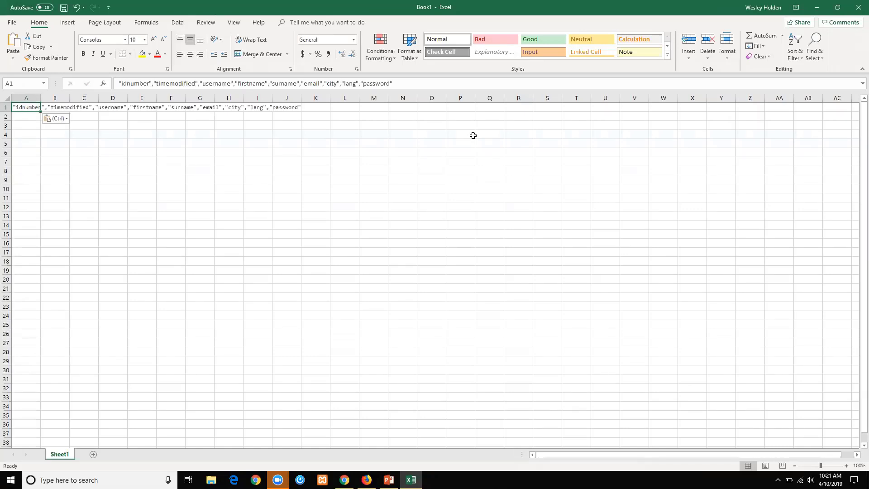
pyautogui.hotkey('alt', 'Tab')
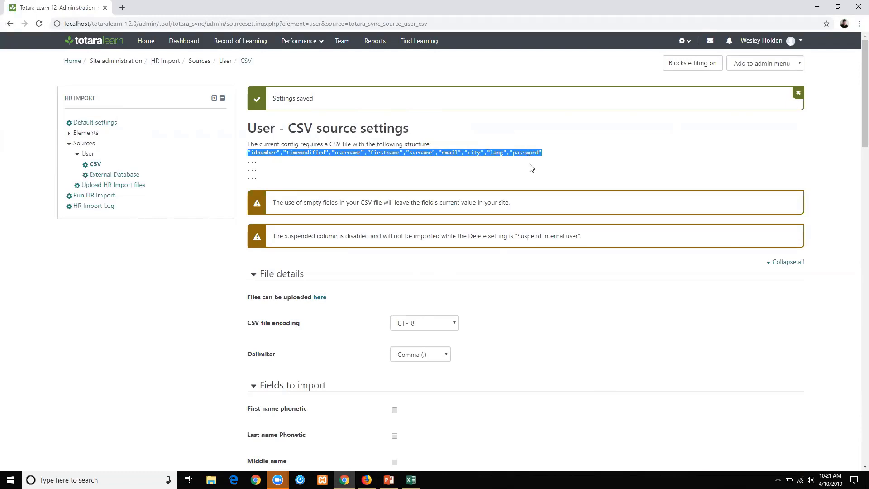
pyautogui.hotkey('alt', 'Tab')
pyautogui.hotkey('ctrl', 'v')
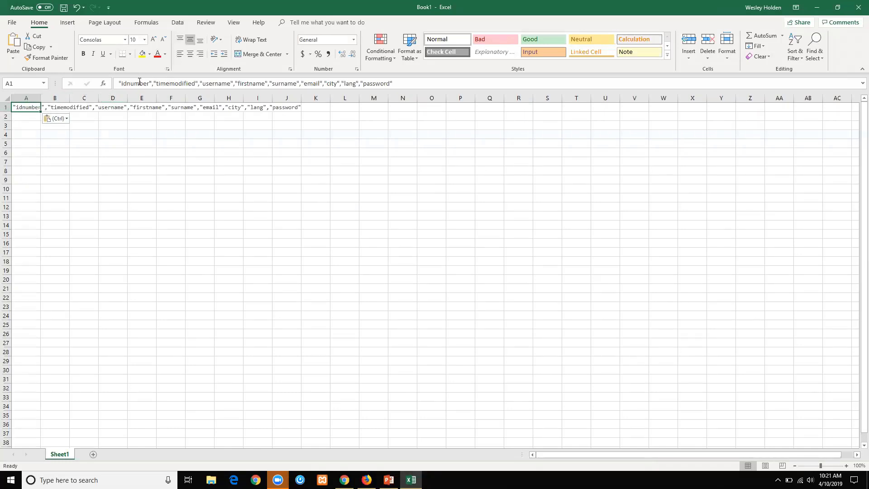
# Copy idnumber and timemodified from the A1 header text into cells A2 and B2.
pyautogui.moveTo(149, 84); pyautogui.dragTo(122, 85)
pyautogui.hotkey('ctrl', 'c')
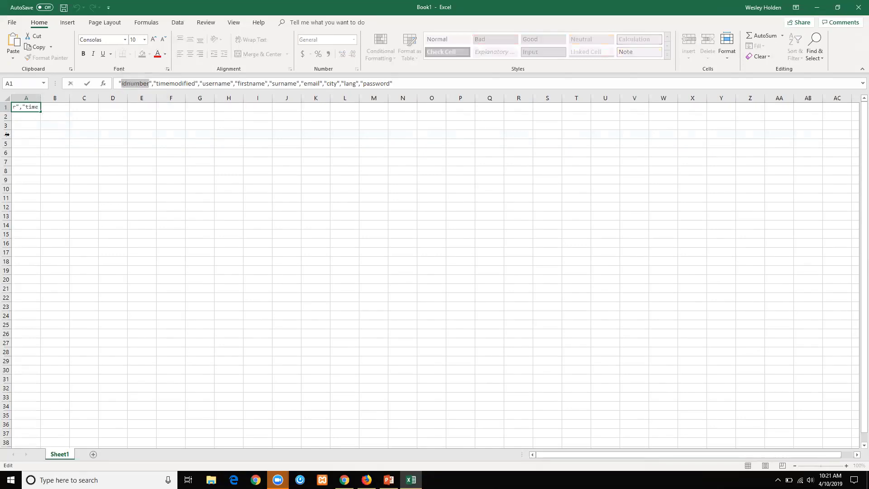
pyautogui.click(27, 117)
pyautogui.hotkey('ctrl', 'v')
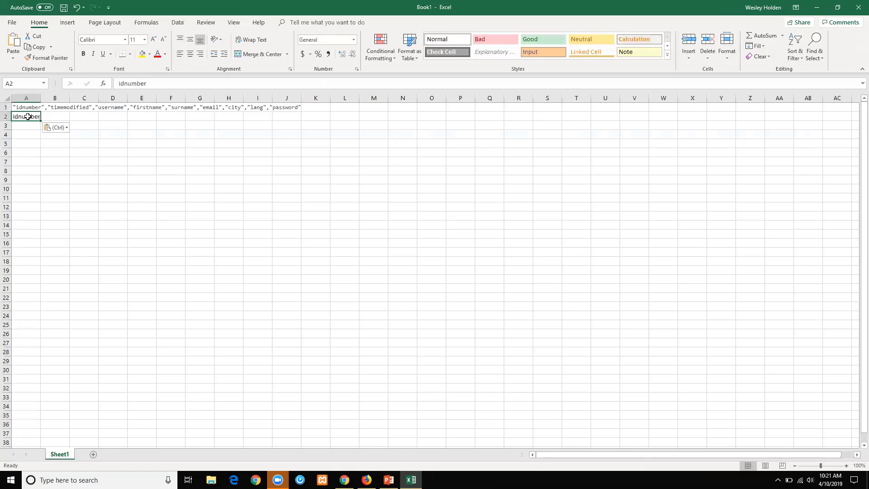
pyautogui.press('Up')
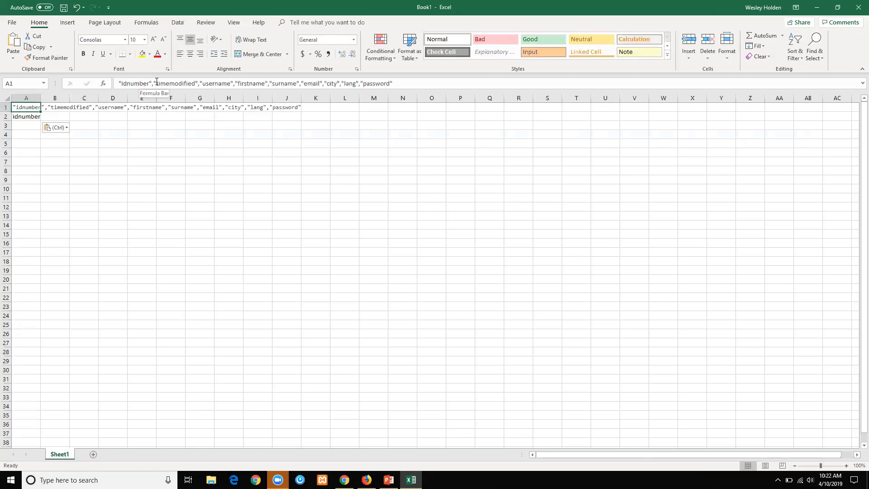
pyautogui.moveTo(156, 82); pyautogui.dragTo(195, 82)
pyautogui.hotkey('ctrl', 'c')
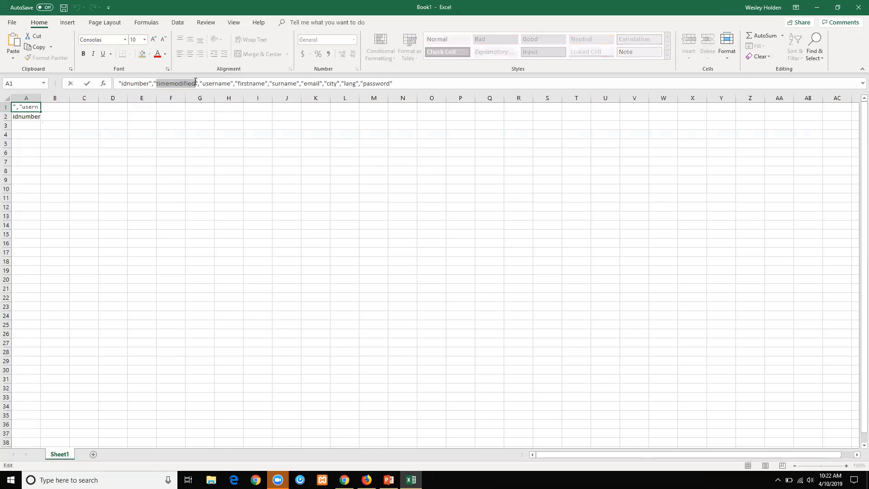
pyautogui.click(50, 115)
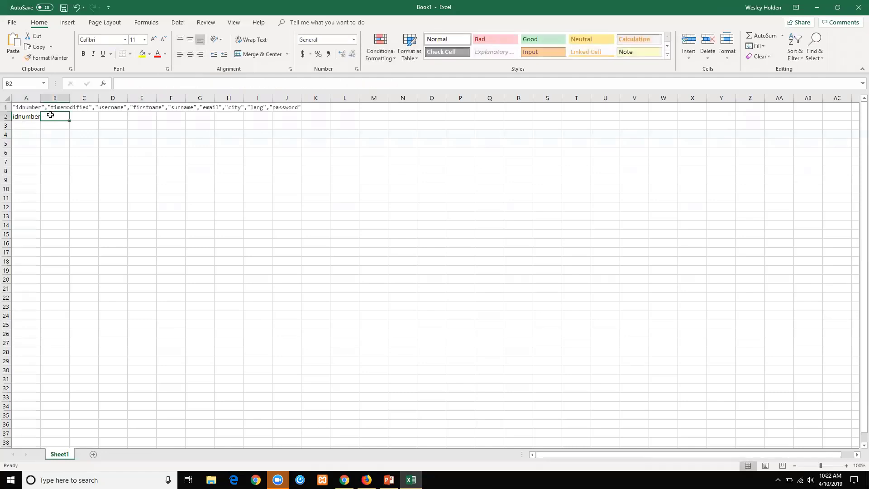
pyautogui.hotkey('ctrl', 'v')
pyautogui.click(112, 107)
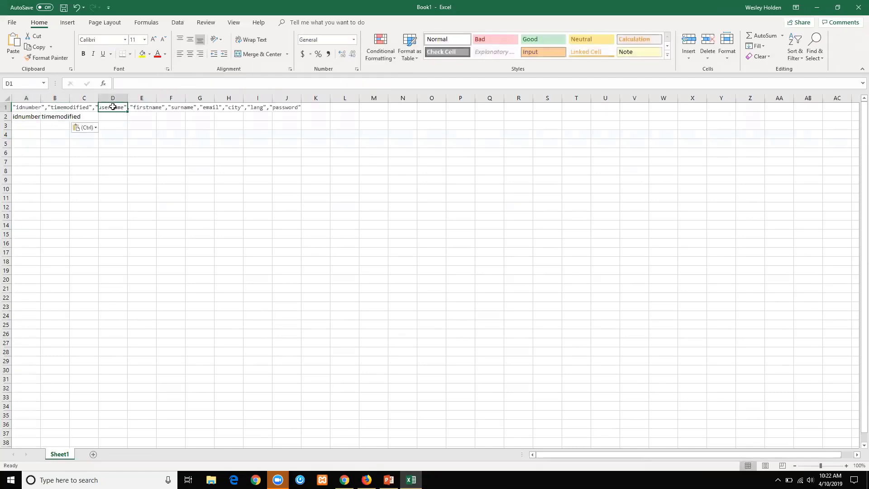
pyautogui.press('Left')
pyautogui.press('Left')
pyautogui.press('Left')
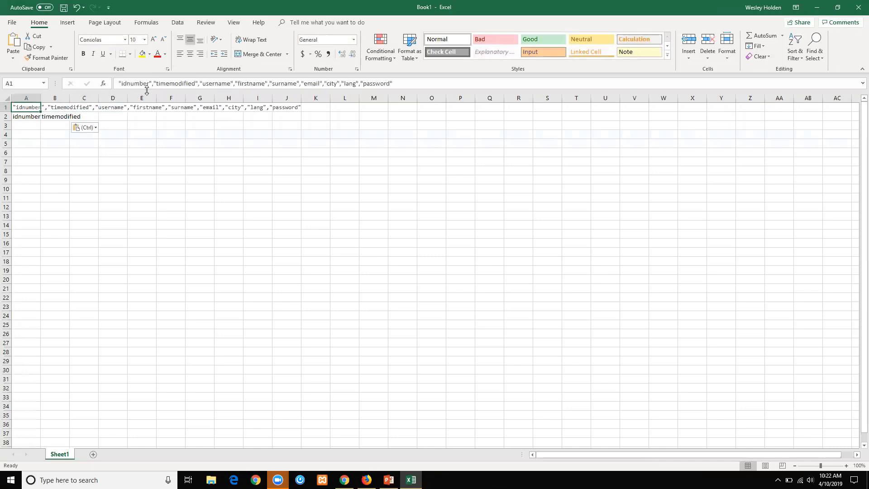
# Copy username and firstname from the header into C2 and D2, autofitting the columns.
pyautogui.moveTo(202, 83); pyautogui.dragTo(231, 84)
pyautogui.hotkey('ctrl', 'c')
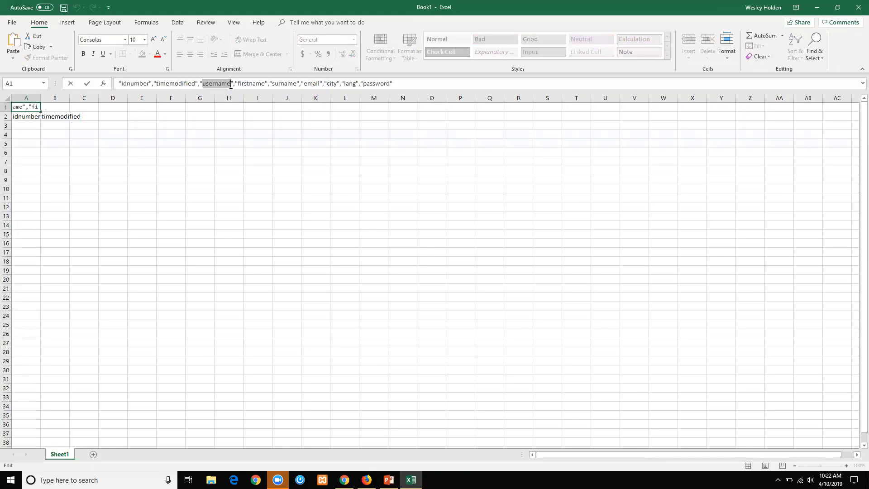
pyautogui.click(7, 97)
pyautogui.doubleClick(45, 95)
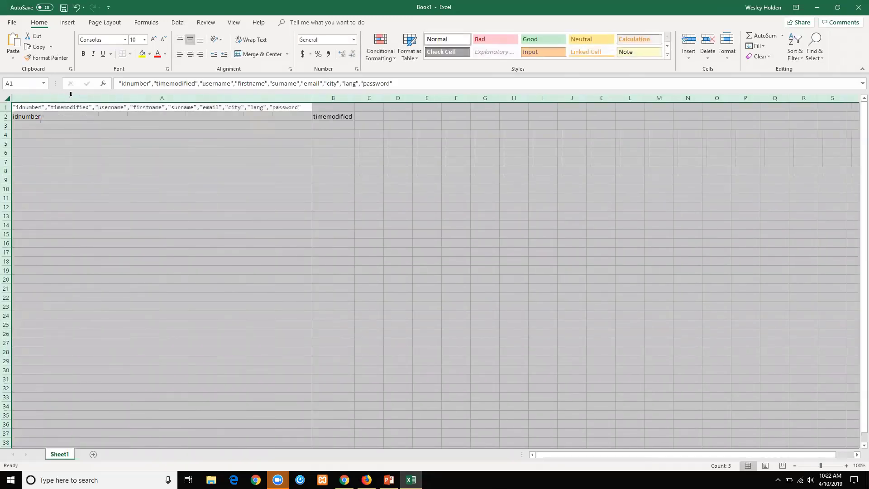
pyautogui.click(365, 116)
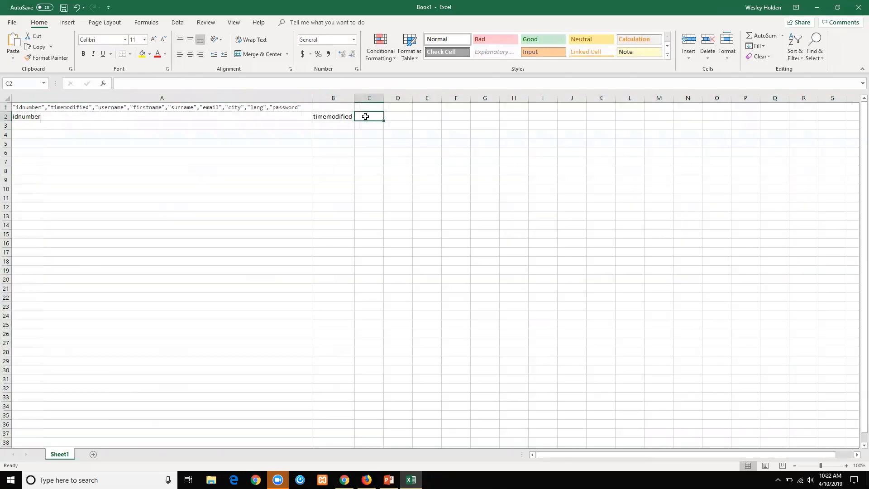
pyautogui.hotkey('ctrl', 'v')
pyautogui.click(142, 105)
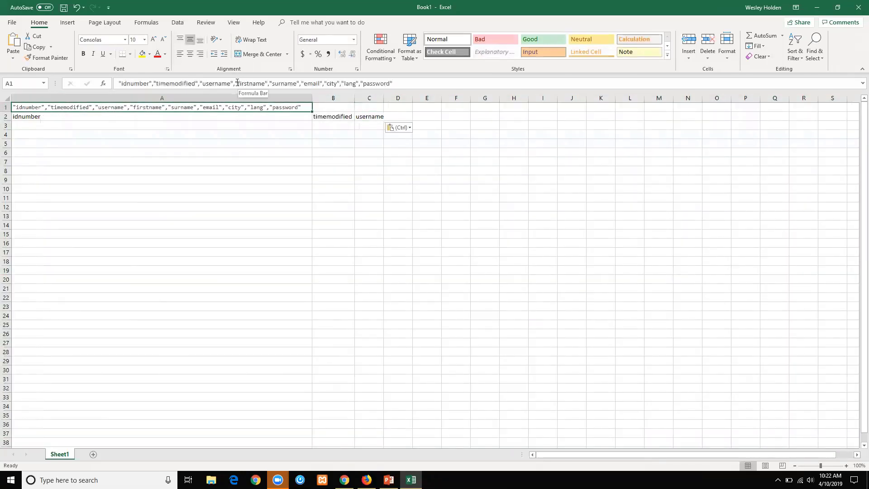
pyautogui.moveTo(236, 83); pyautogui.dragTo(265, 85)
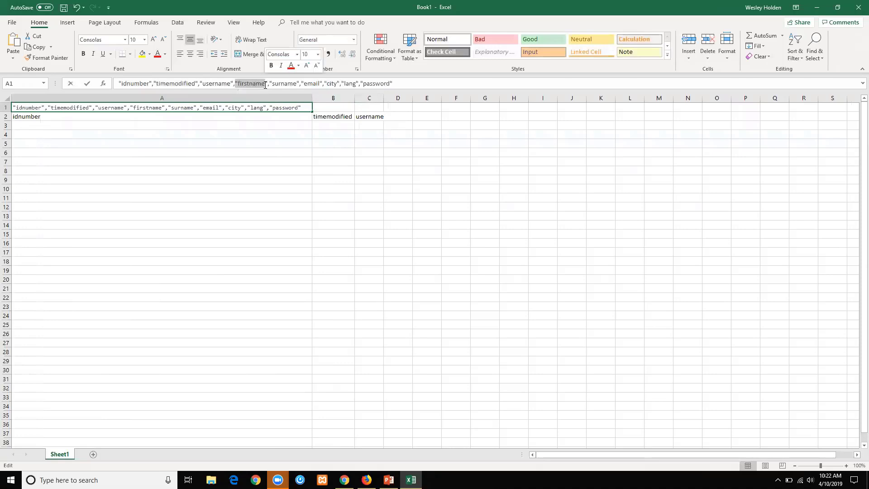
pyautogui.hotkey('ctrl', 'c')
pyautogui.click(400, 116)
pyautogui.hotkey('ctrl', 'v')
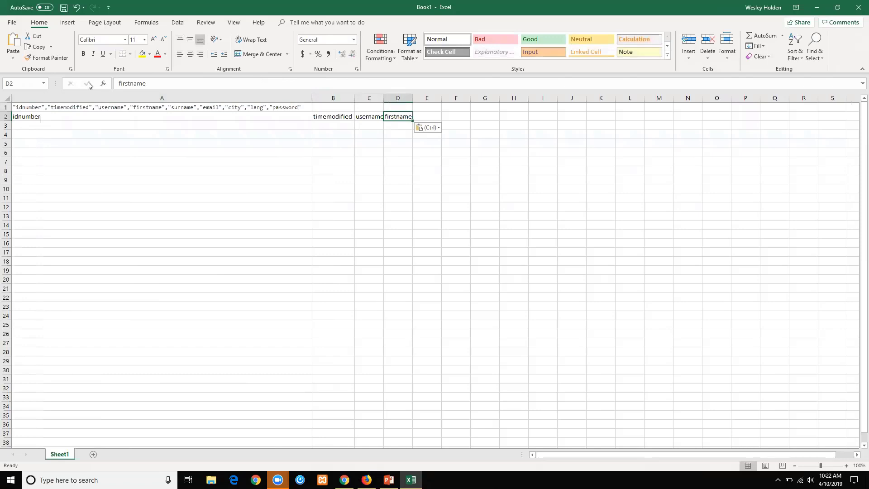
pyautogui.click(125, 110)
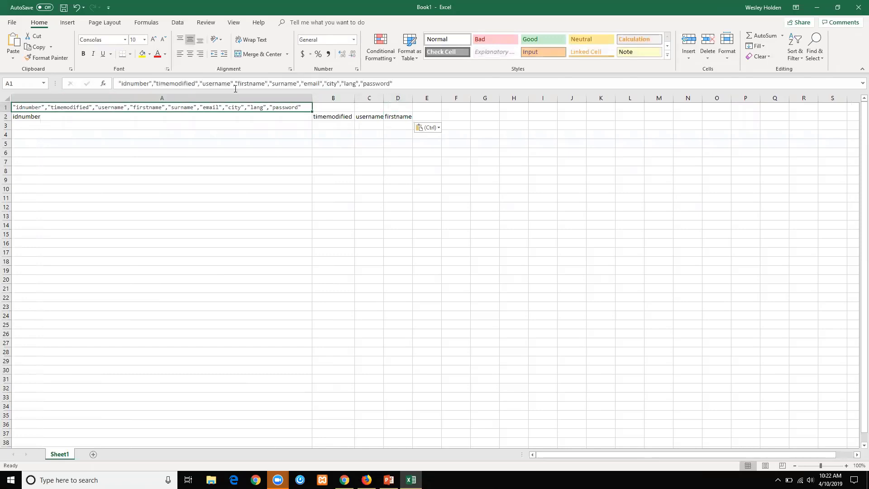
# Type the remaining field names surname, email, city, lang and password into E2–I2.
pyautogui.click(419, 116)
pyautogui.write('surname')
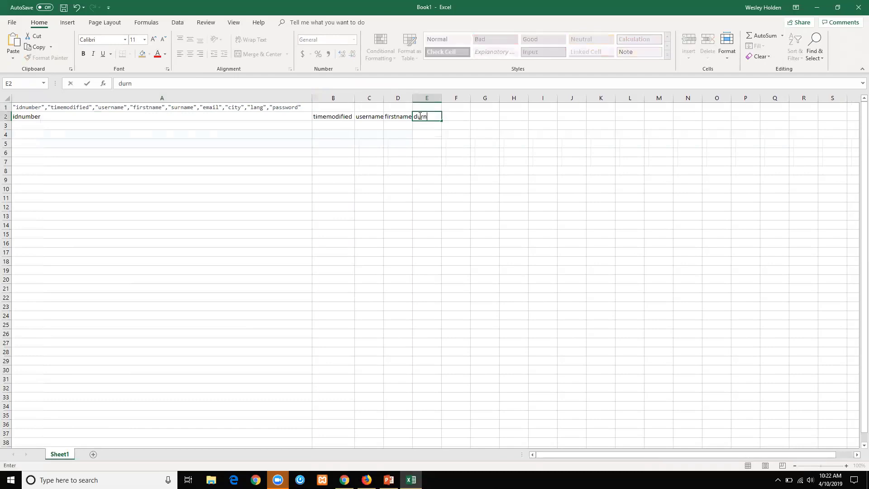
pyautogui.press('Tab')
pyautogui.write('email')
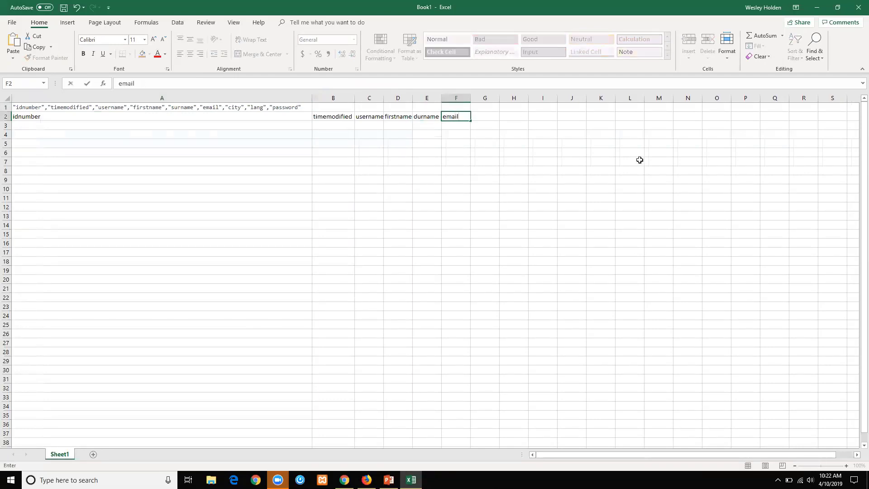
pyautogui.press('Tab')
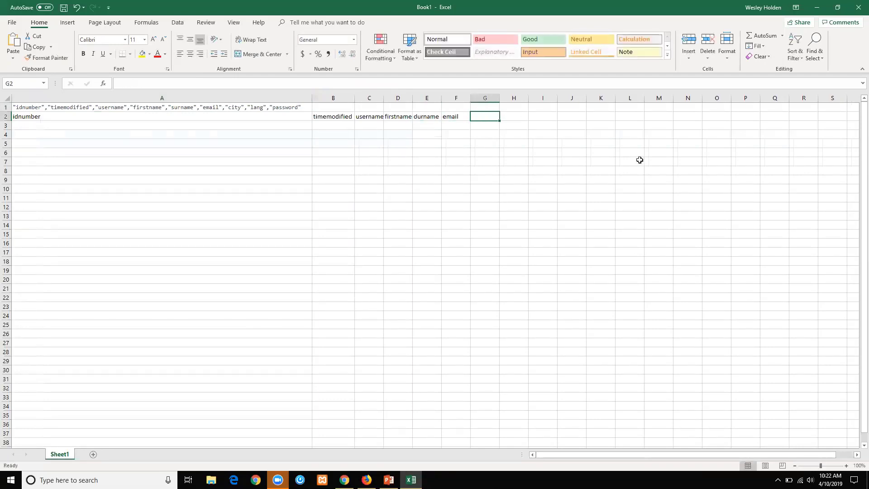
pyautogui.write('city')
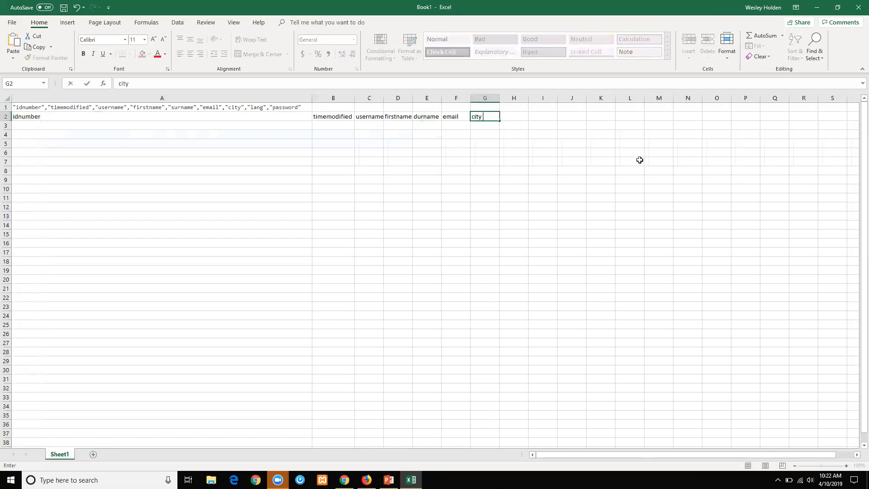
pyautogui.press('Tab')
pyautogui.write('lang')
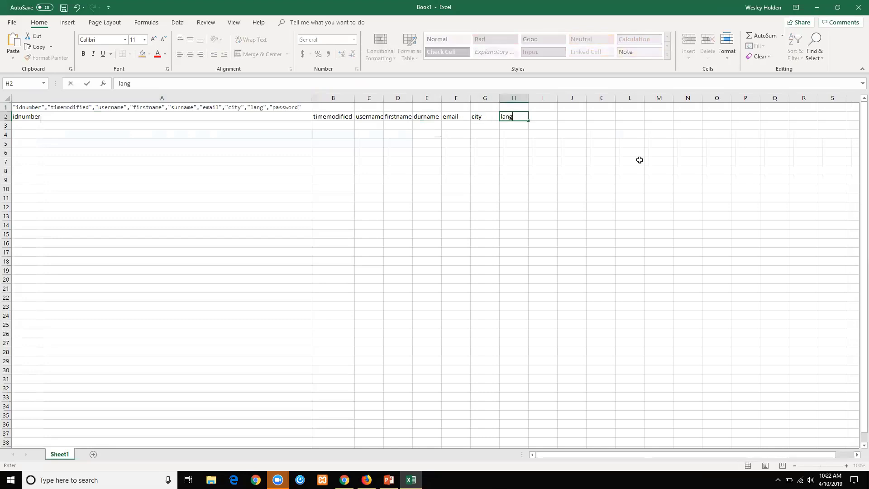
pyautogui.press('Tab')
pyautogui.write('password')
pyautogui.press('Return')
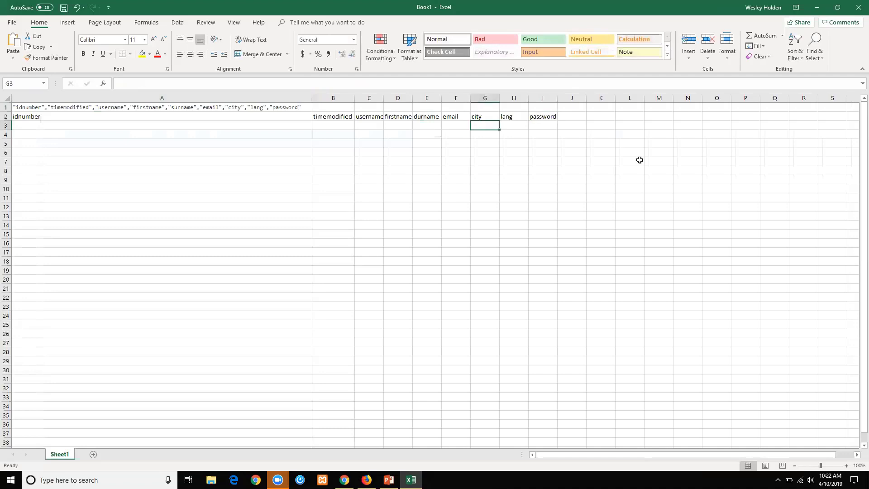
# Delete the combined header row 1 and autofit column A to fit idnumber.
pyautogui.click(6, 107)
pyautogui.rightClick(6, 106)
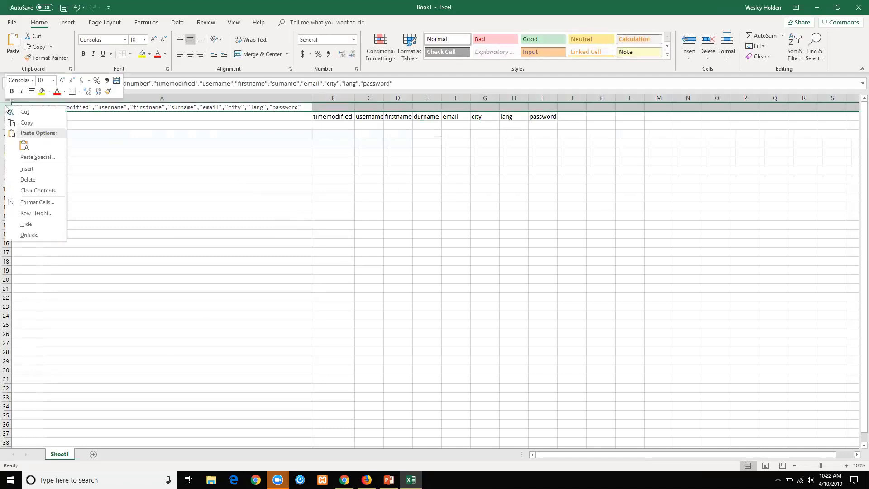
pyautogui.click(27, 180)
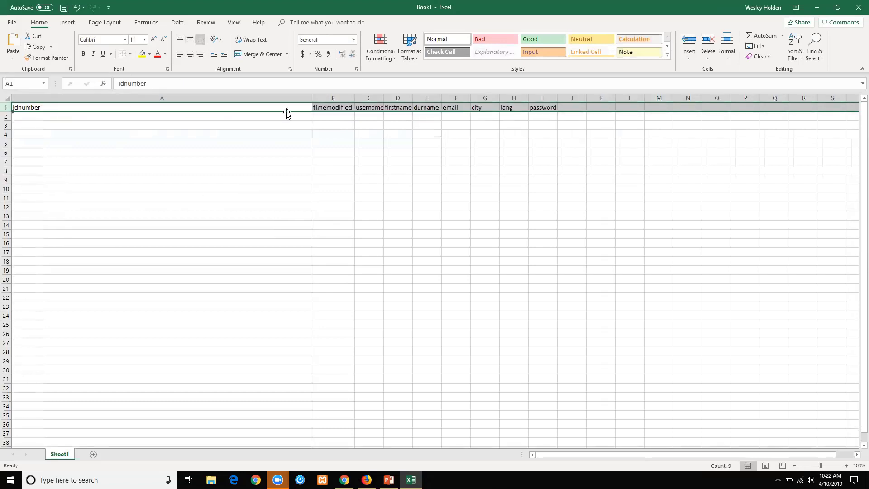
pyautogui.doubleClick(312, 98)
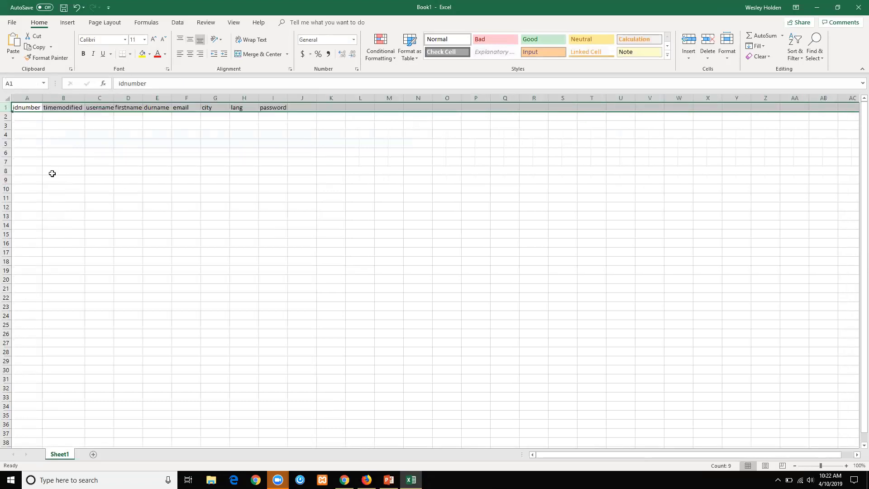
pyautogui.press('Down')
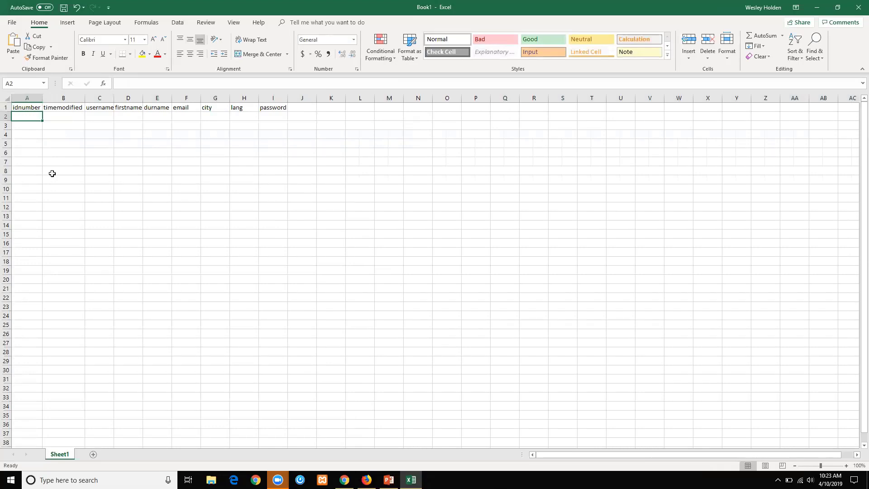
# Enter idnumber 1002 and timemodified 0, then the user's username, first name, surname and e-mail in row 2.
pyautogui.write('1002')
pyautogui.press('Tab')
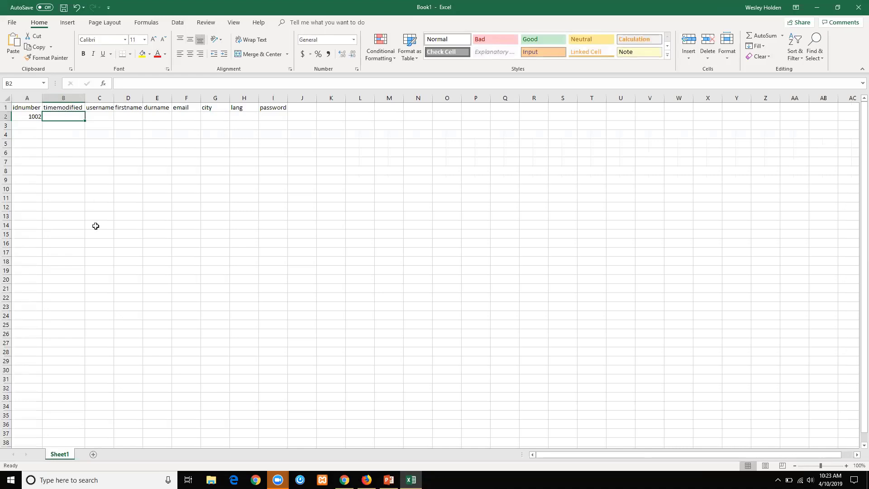
pyautogui.write('0')
pyautogui.press('Tab')
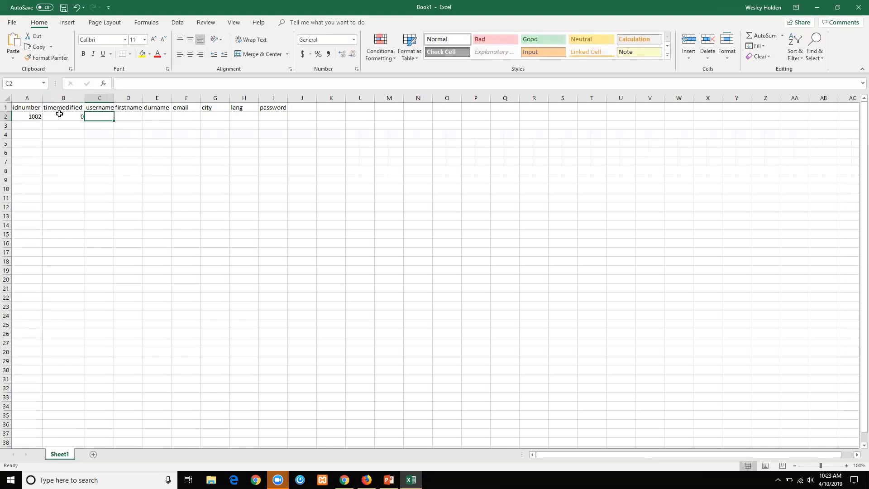
pyautogui.click(59, 114)
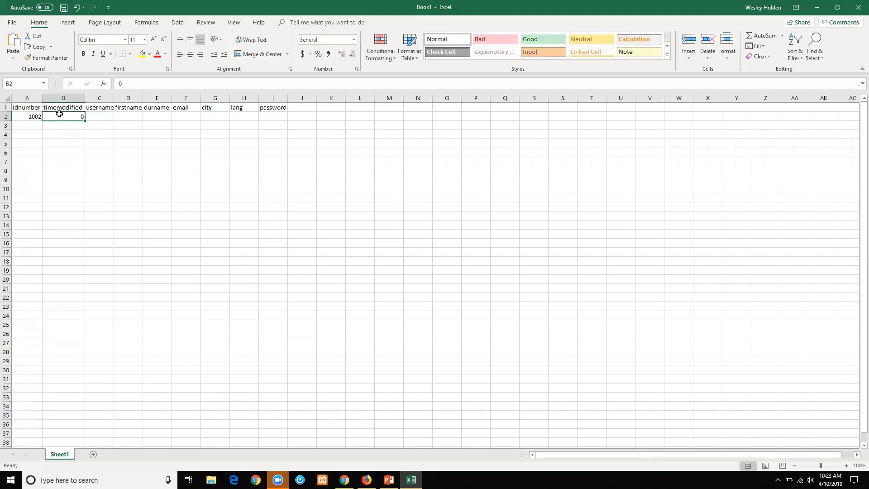
pyautogui.press('Tab')
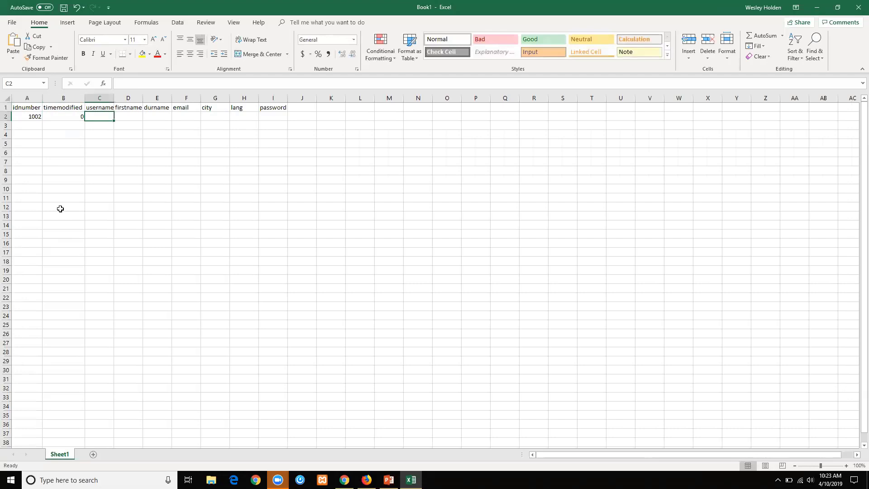
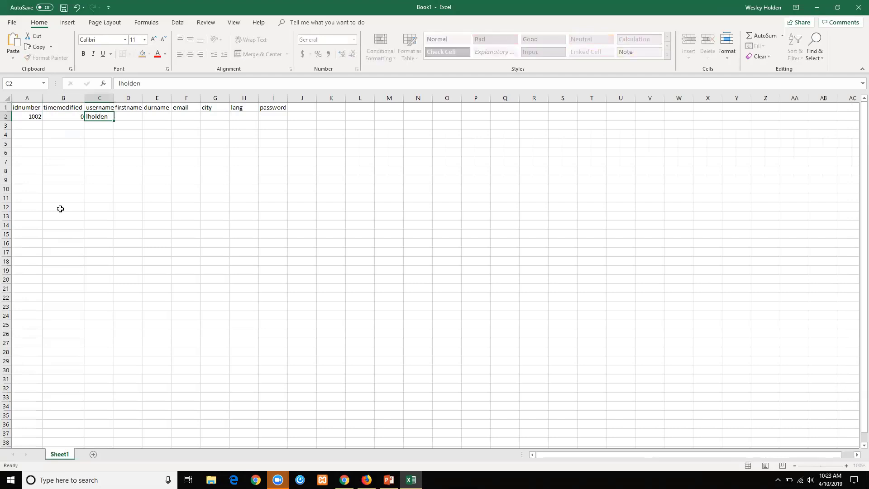
pyautogui.press('Tab')
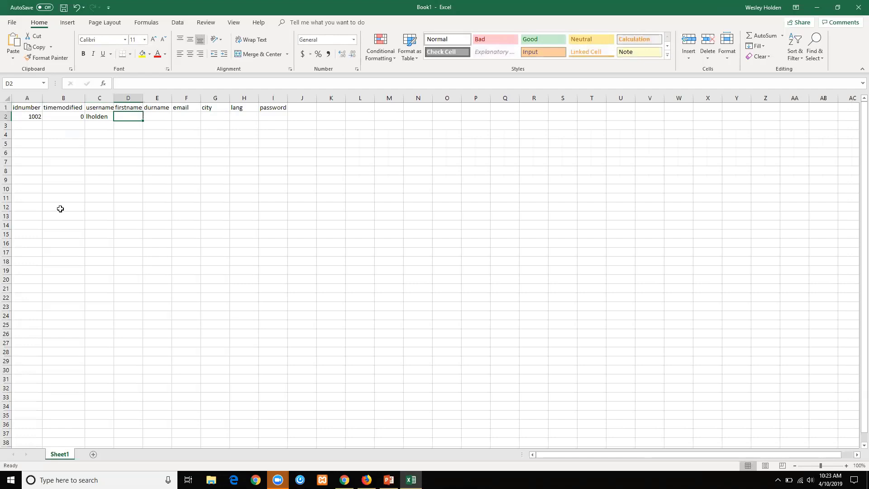
pyautogui.press('Tab')
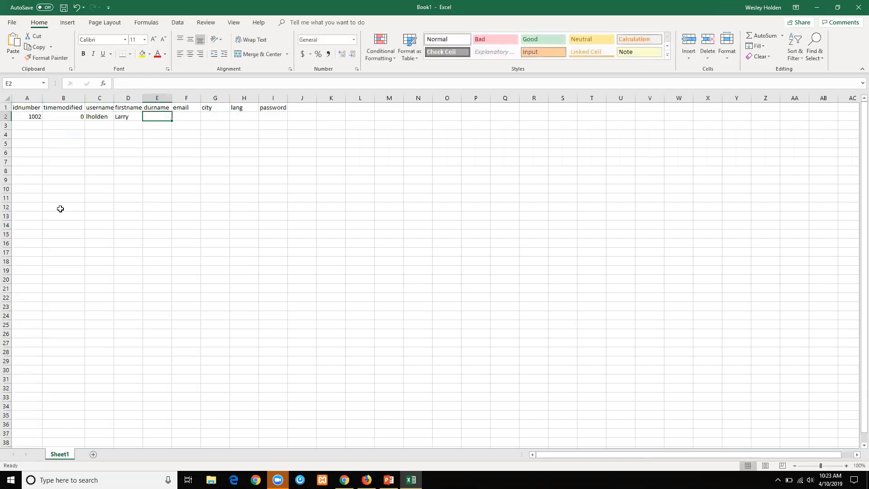
pyautogui.press('Tab')
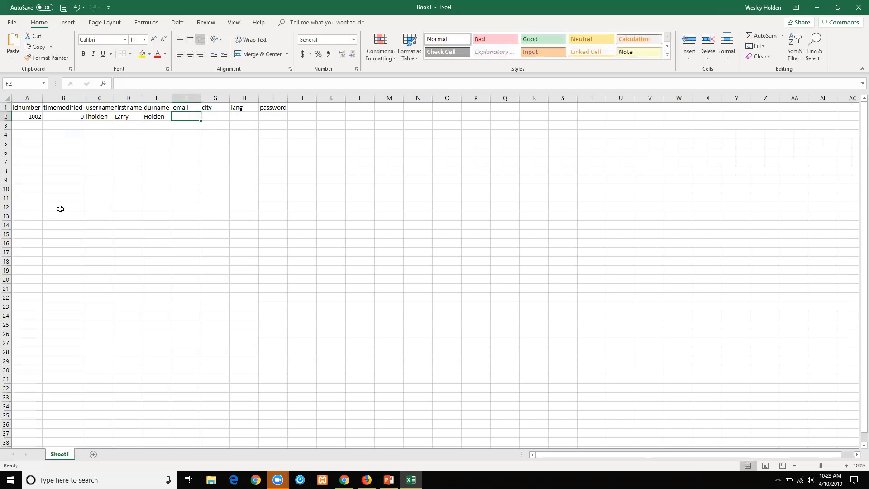
pyautogui.write('larry')
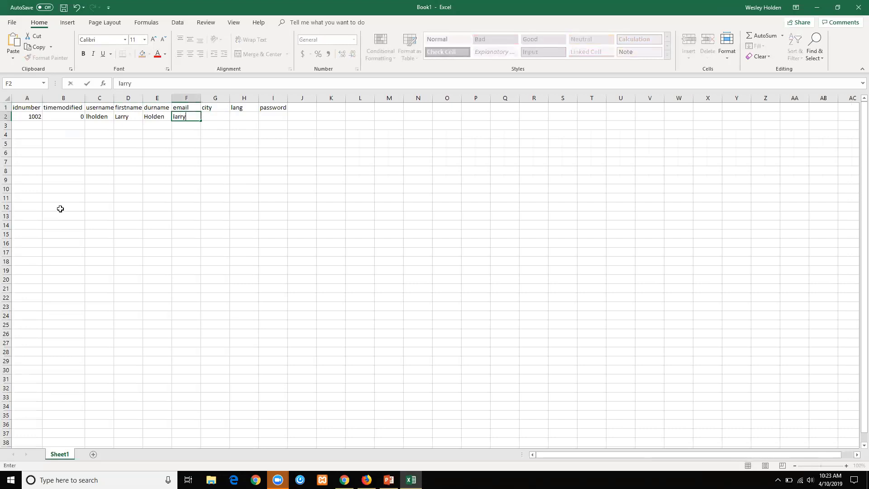
pyautogui.write('@sample.com')
pyautogui.press('Tab')
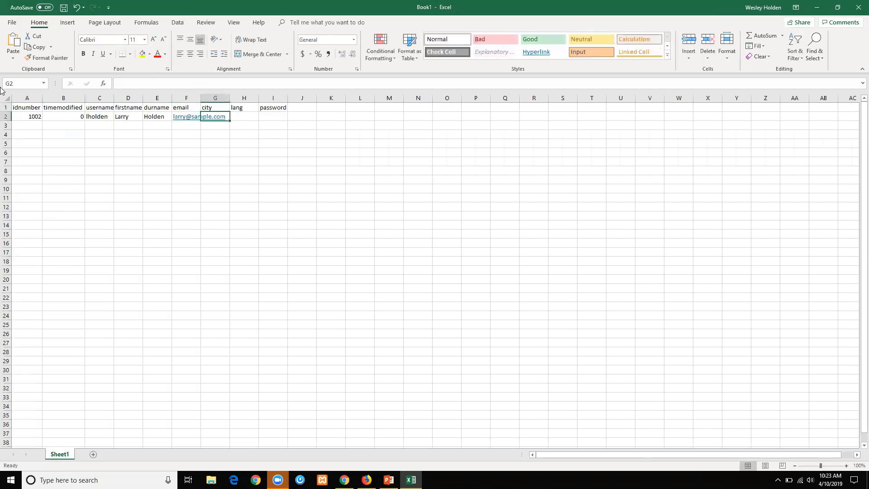
# Autofit all columns, then enter city Wheeling and language English.
pyautogui.click(6, 99)
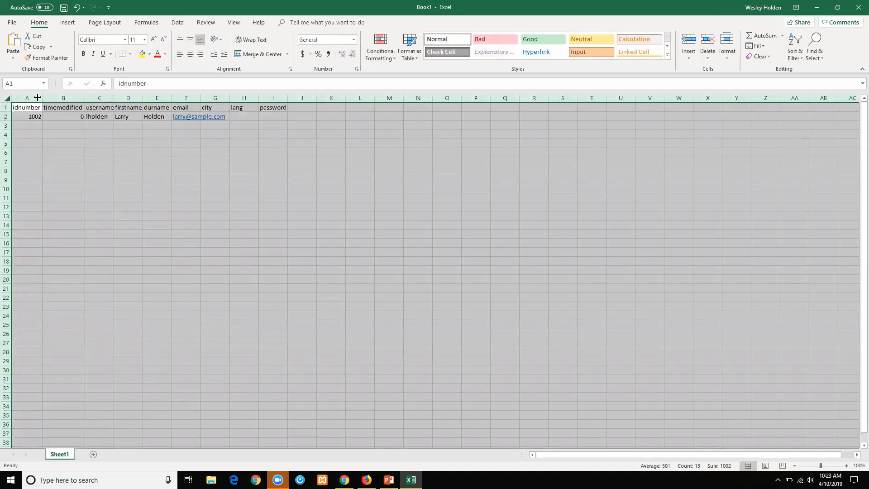
pyautogui.doubleClick(37, 97)
pyautogui.click(240, 125)
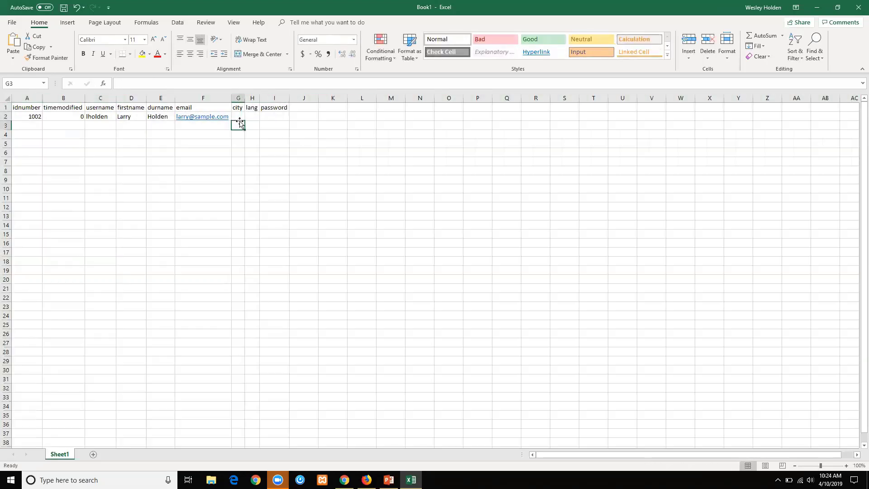
pyautogui.press('Up')
pyautogui.write('Wheeling')
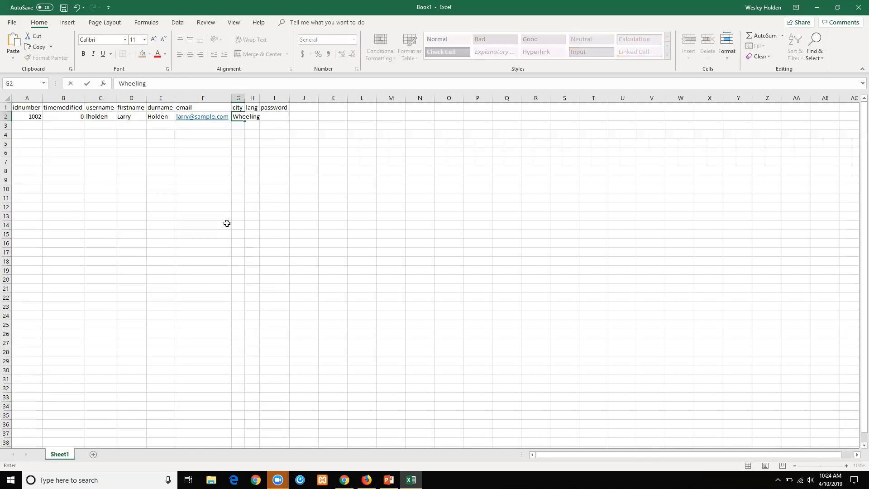
pyautogui.press('Tab')
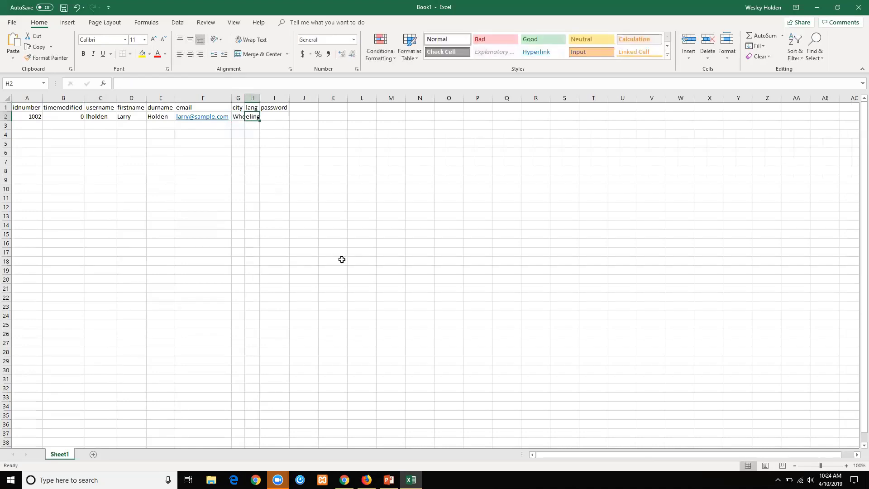
pyautogui.write('English')
pyautogui.press('Tab')
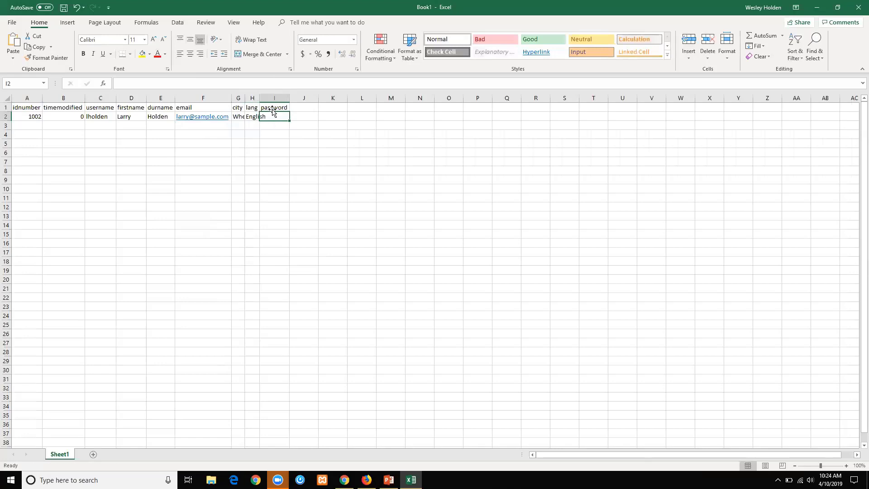
# Save the workbook as User.csv in CSV UTF-8 (Comma delimited) format.
pyautogui.click(10, 21)
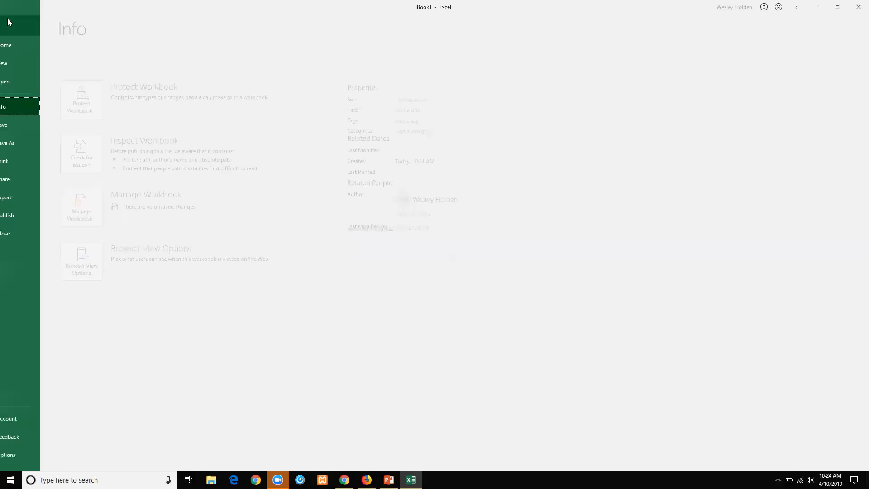
pyautogui.click(30, 143)
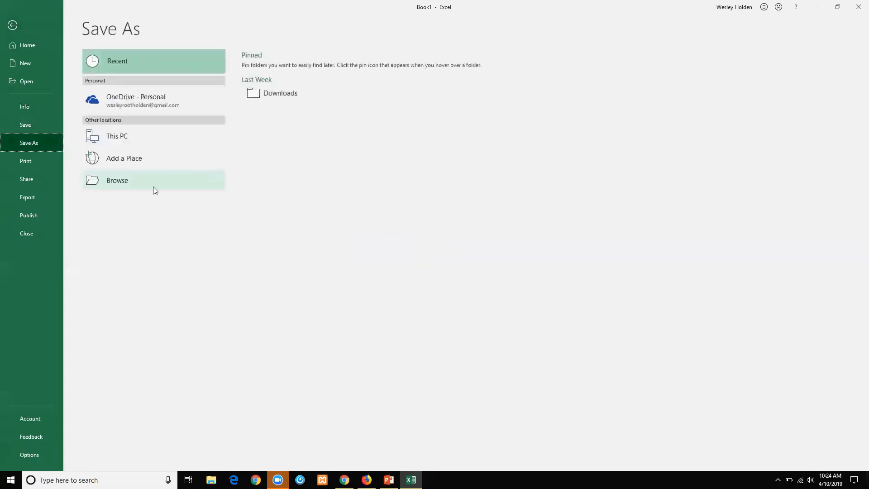
pyautogui.click(116, 181)
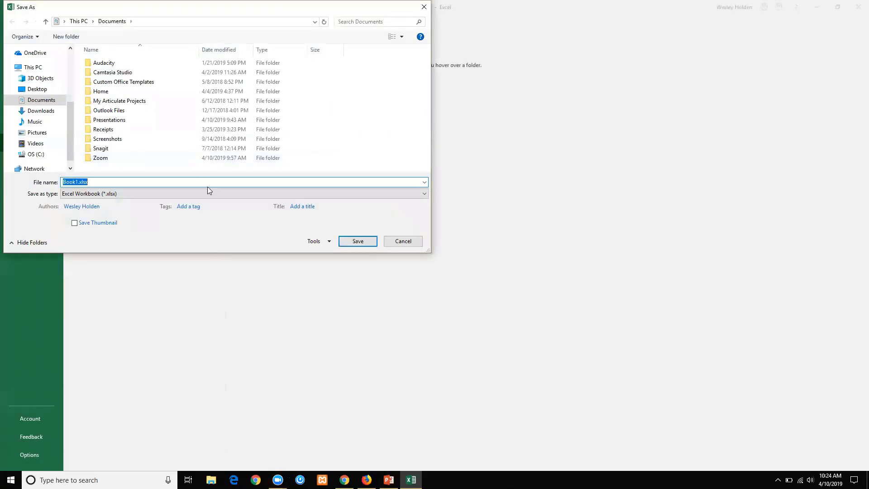
pyautogui.click(210, 193)
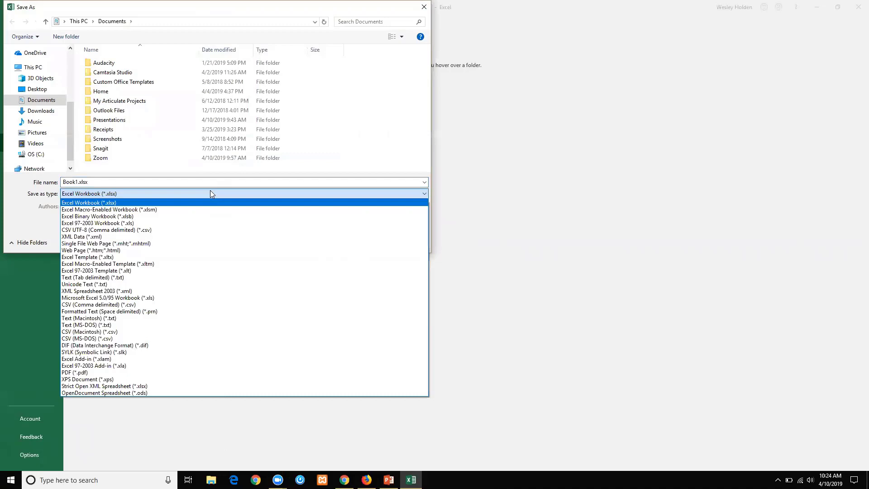
pyautogui.click(176, 231)
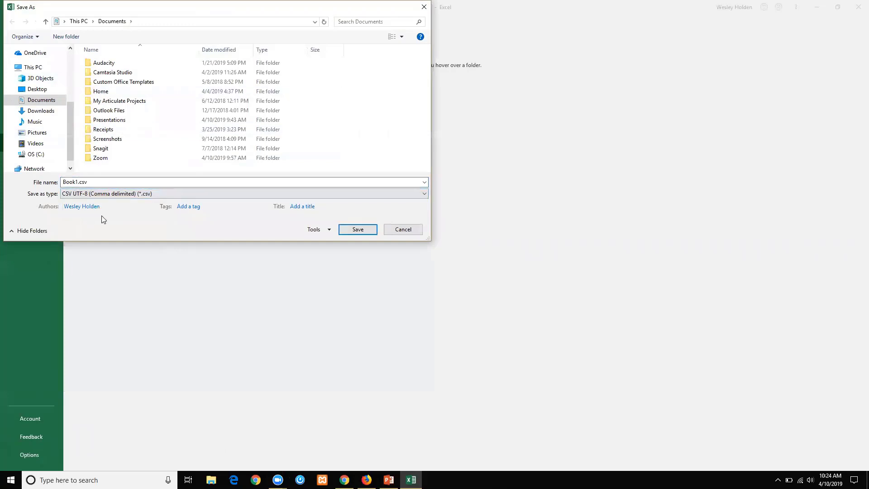
pyautogui.doubleClick(76, 182)
pyautogui.press('End')
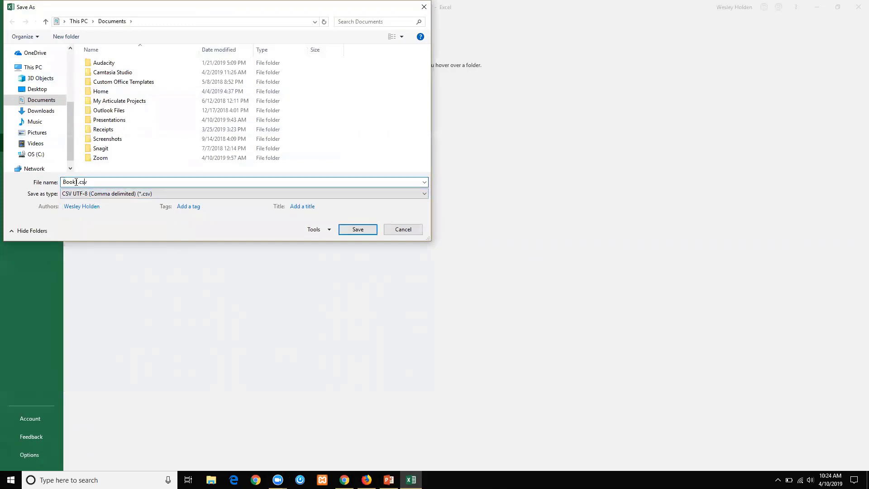
pyautogui.doubleClick(76, 182)
pyautogui.write('User')
pyautogui.press('Return')
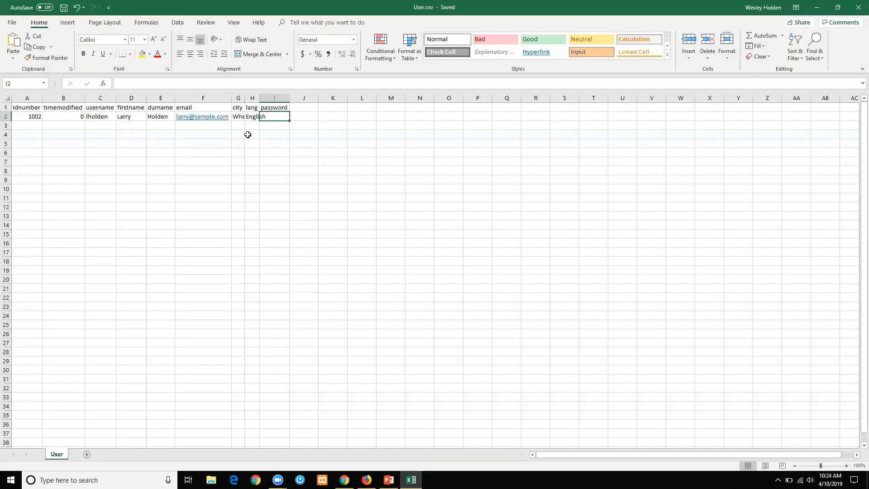
# Minimize Excel to return to the Totara User CSV source settings and start a new Chrome tab.
pyautogui.click(822, 10)
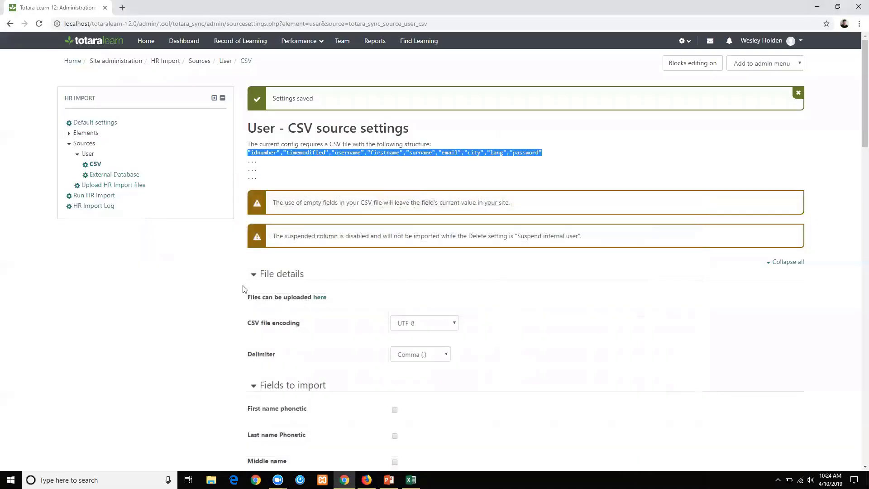
pyautogui.scroll(-1, 329, 183)
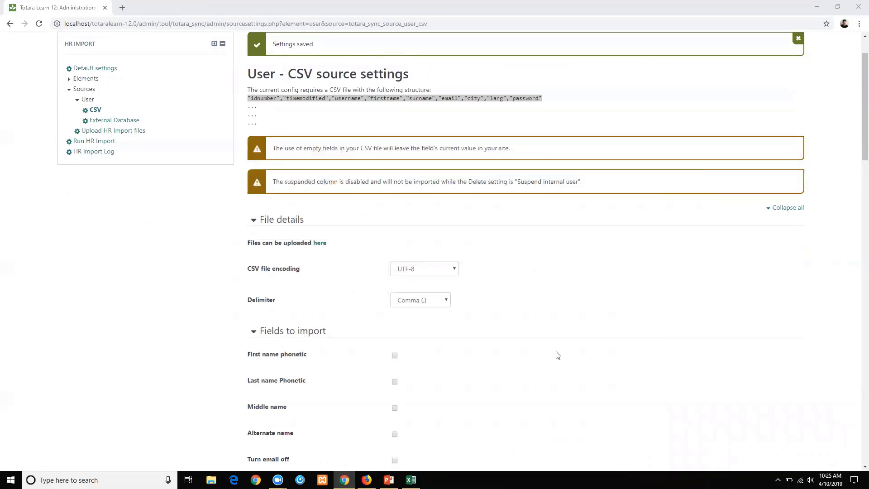
pyautogui.click(150, 359)
pyautogui.click(119, 7)
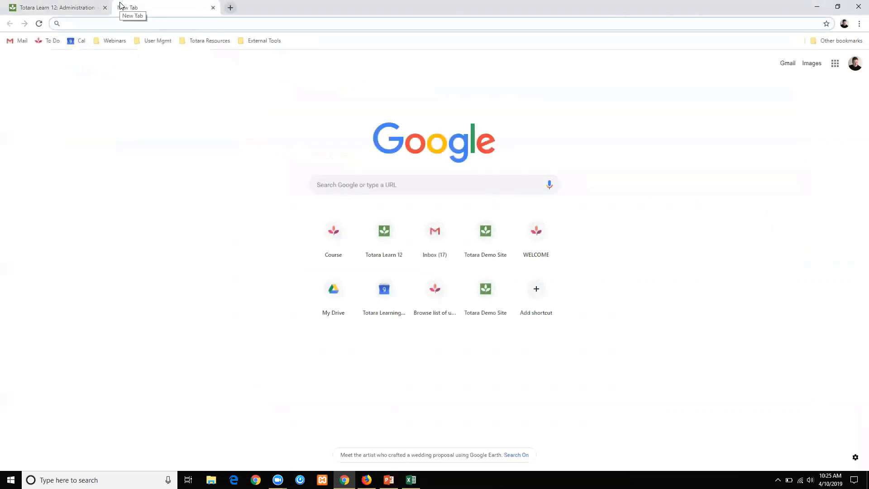
# Go to totara.help, open the Totara Learn 12 documentation and expand its HR import section.
pyautogui.write('totara.help')
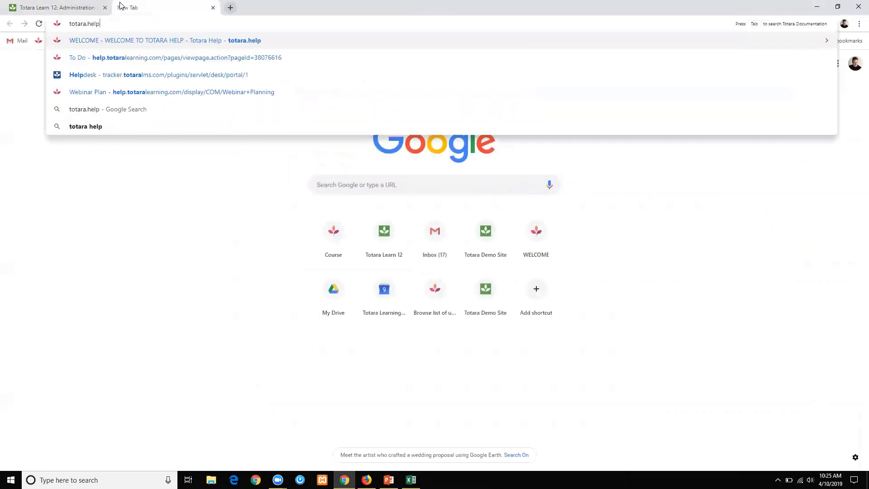
pyautogui.press('Return')
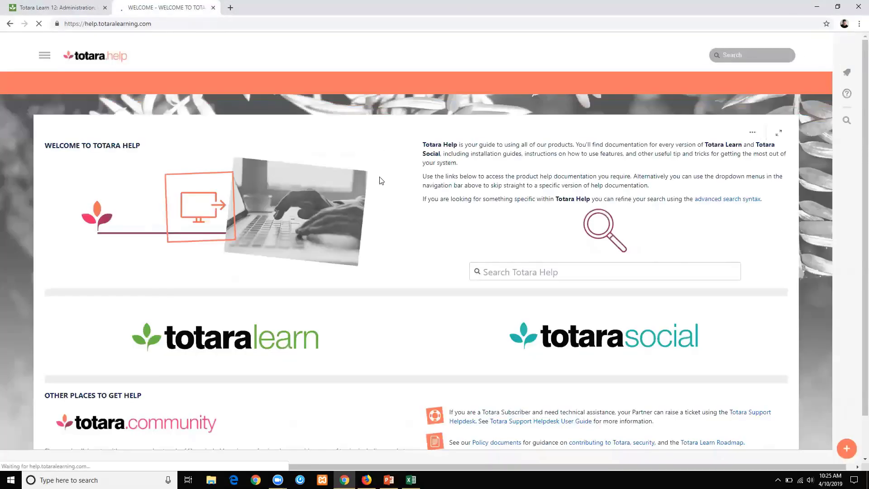
pyautogui.click(76, 173)
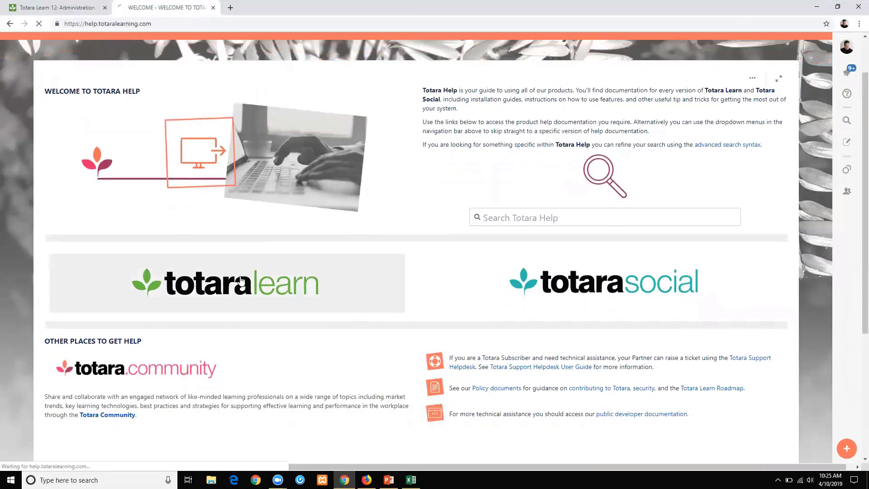
pyautogui.scroll(-1, 242, 149)
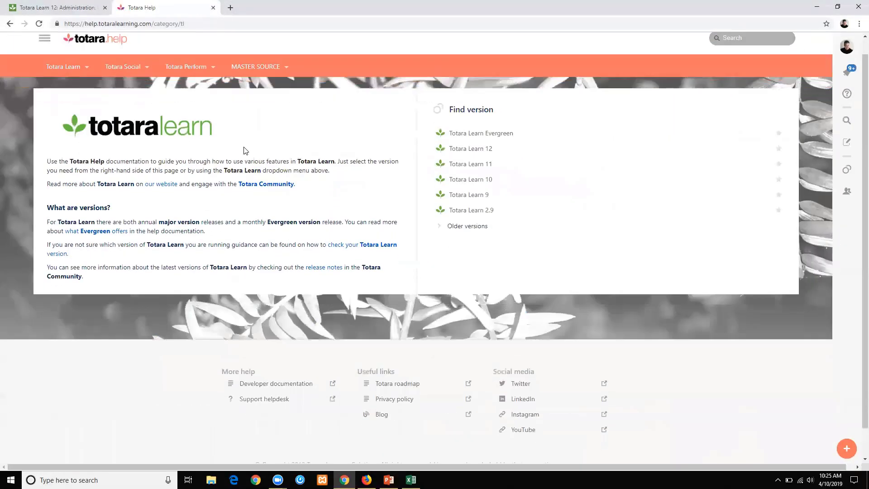
pyautogui.click(462, 118)
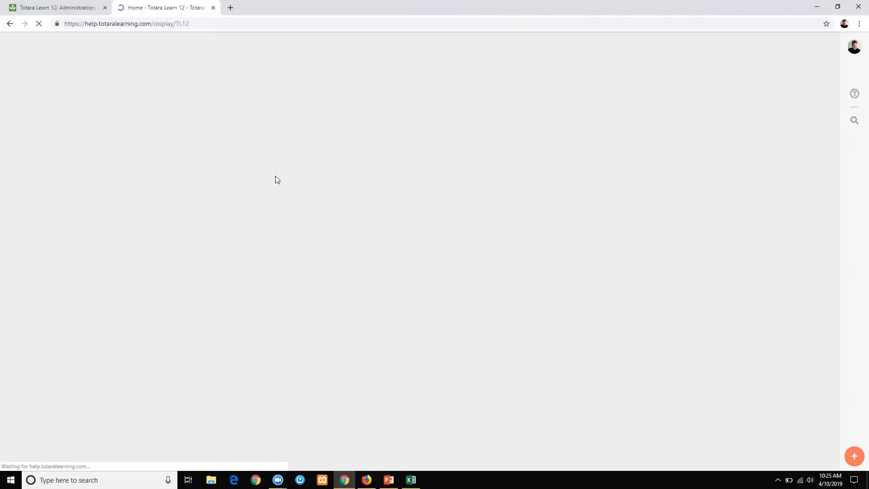
pyautogui.scroll(-1, 391, 175)
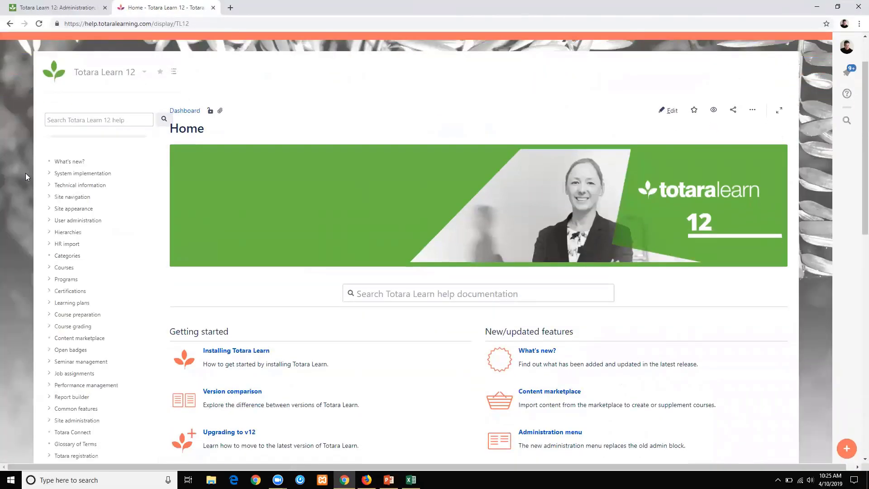
pyautogui.scroll(-1, 25, 173)
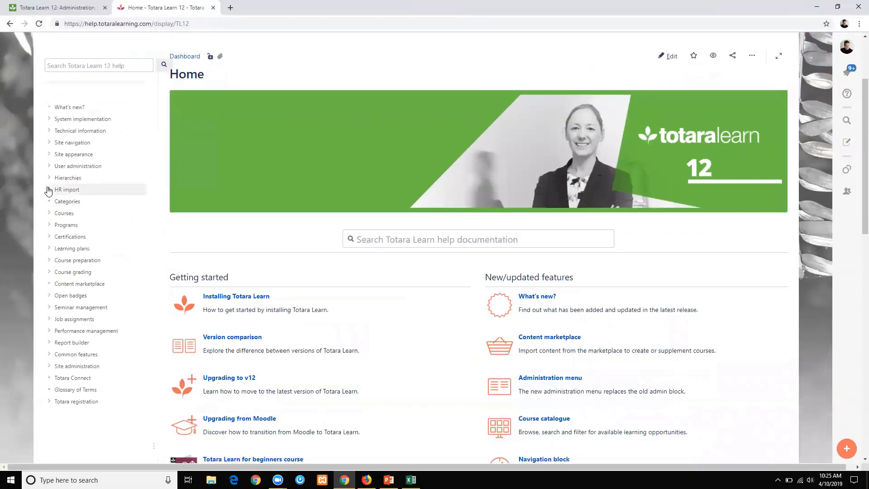
pyautogui.click(48, 190)
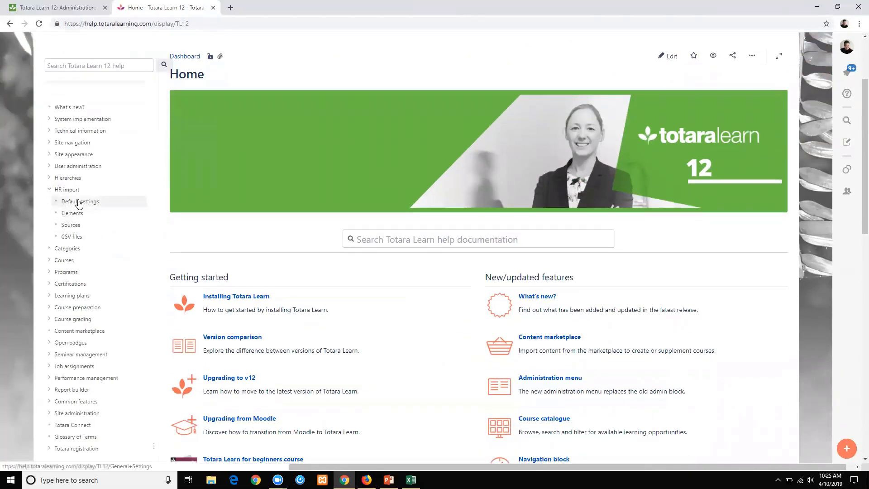
# Open the CSV files help page and scroll through its Users field table.
pyautogui.click(64, 236)
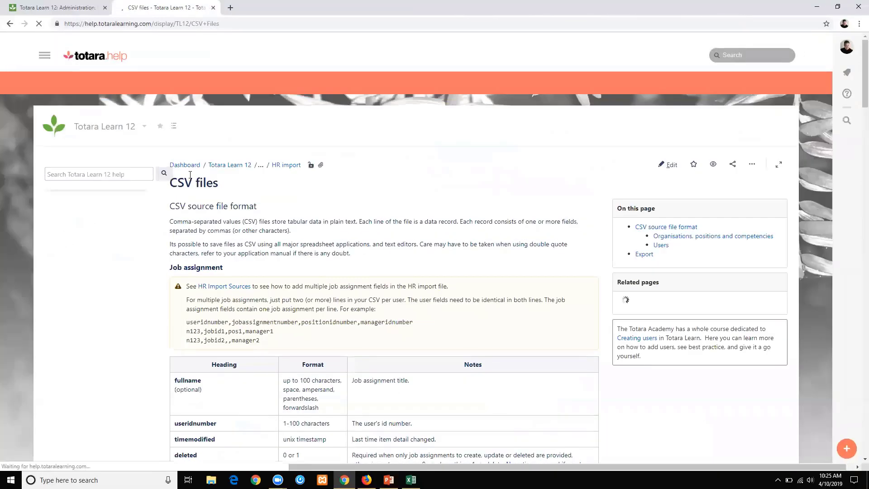
pyautogui.scroll(-3, 147, 231)
pyautogui.scroll(-4, 146, 232)
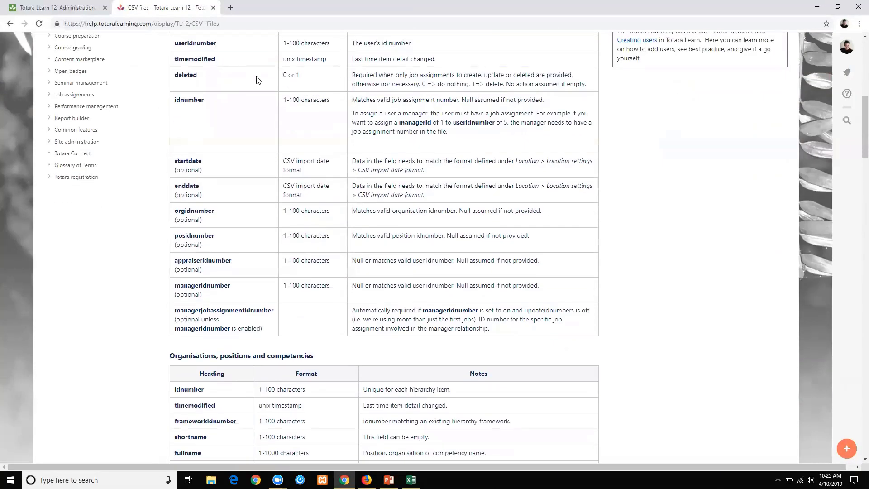
pyautogui.scroll(3, 256, 80)
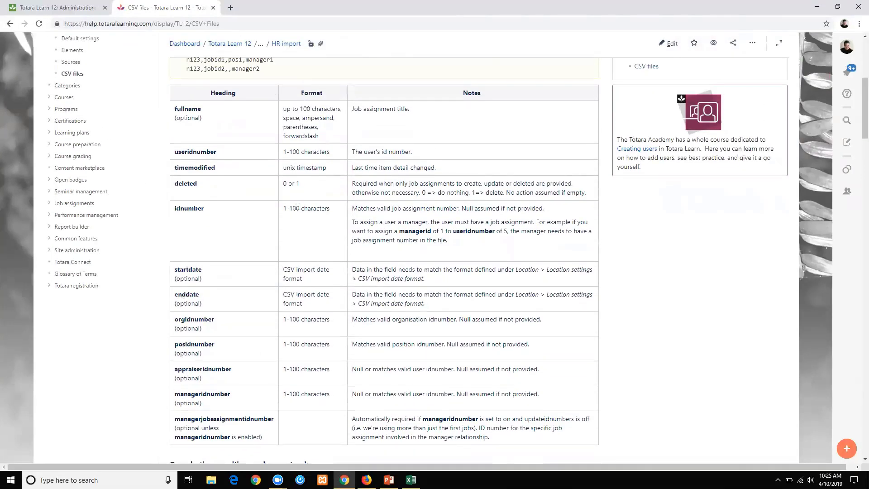
pyautogui.scroll(-9, 304, 159)
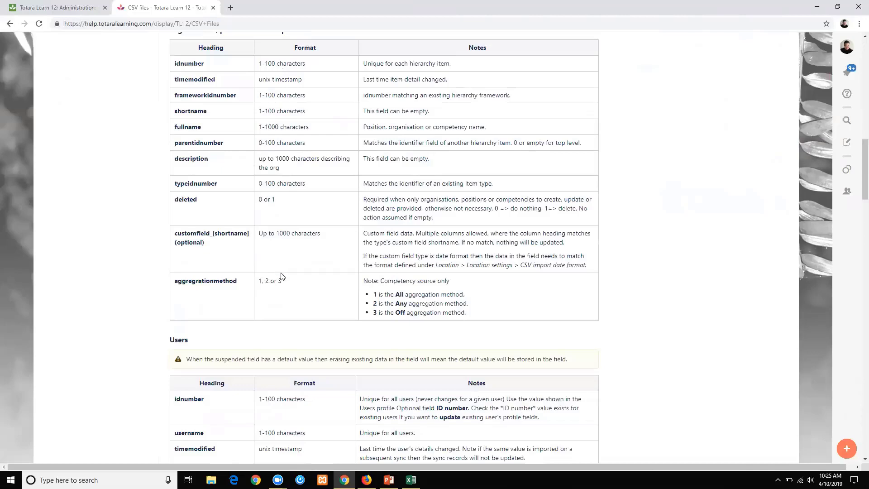
pyautogui.scroll(-4, 302, 268)
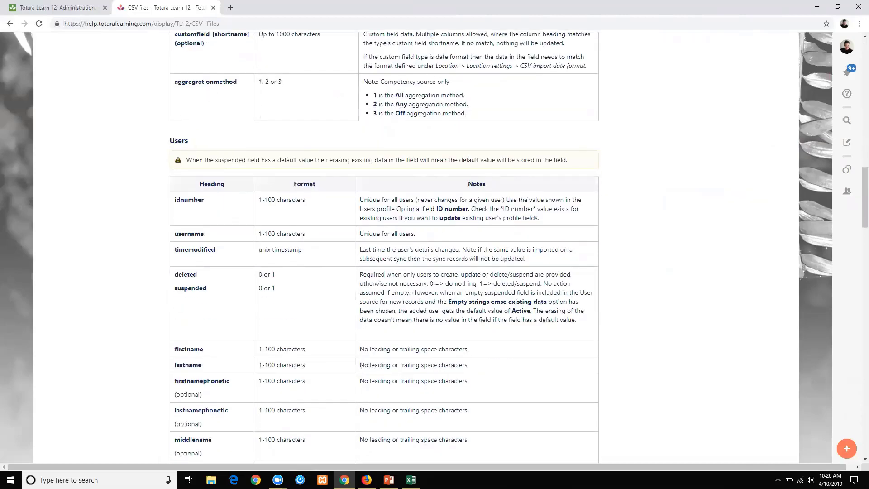
pyautogui.scroll(-3, 294, 190)
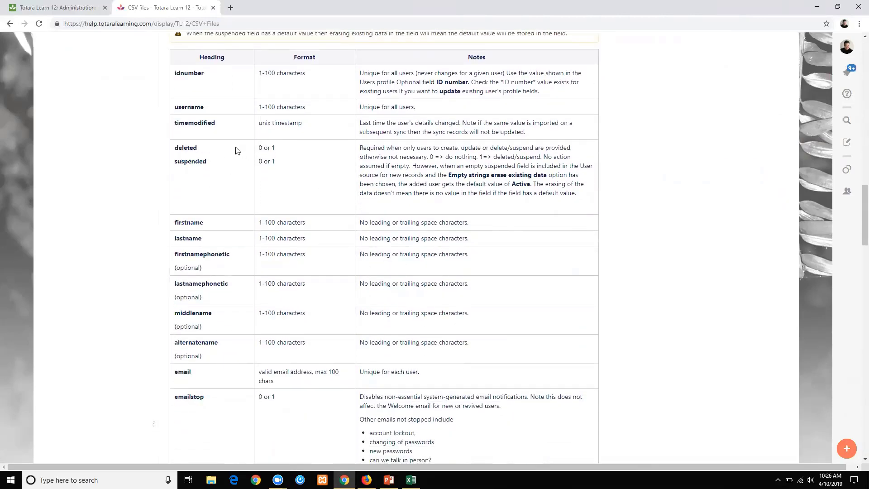
pyautogui.scroll(-5, 295, 177)
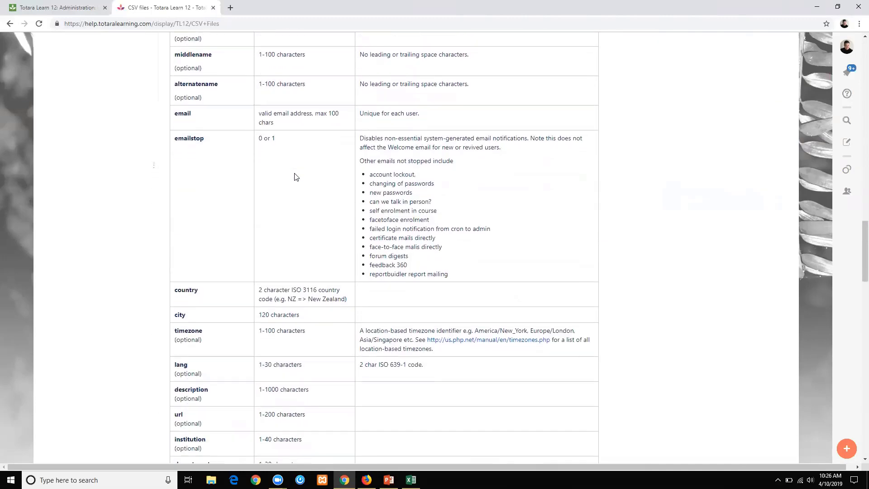
pyautogui.scroll(-6, 295, 176)
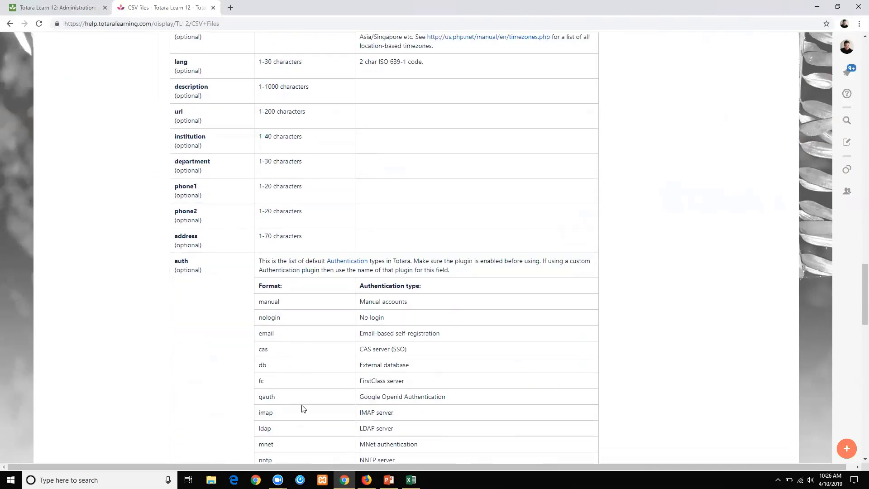
pyautogui.scroll(-5, 295, 175)
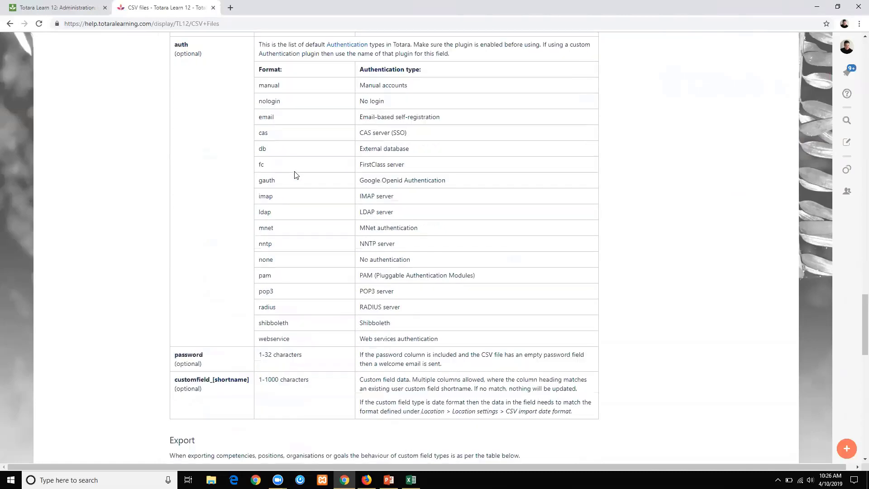
# Search the page for 'lang', then switch back to the Totara Learn tab.
pyautogui.hotkey('ctrl', 'f')
pyautogui.write('lang')
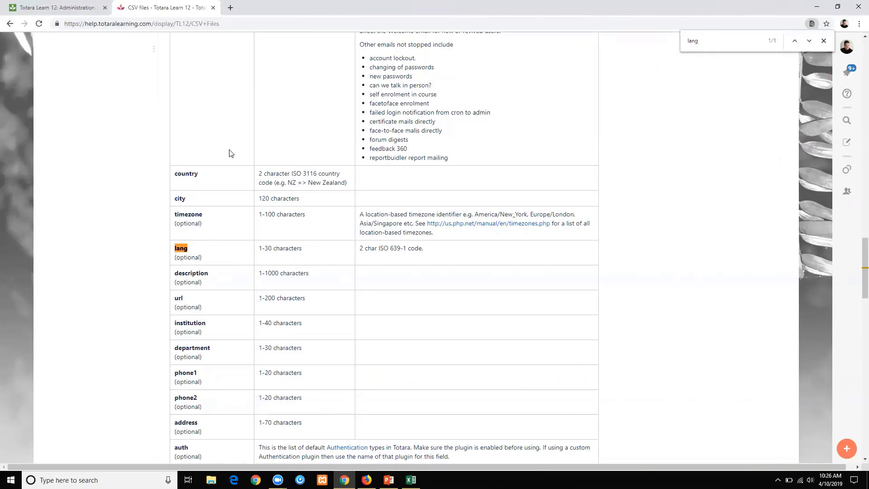
pyautogui.click(42, 8)
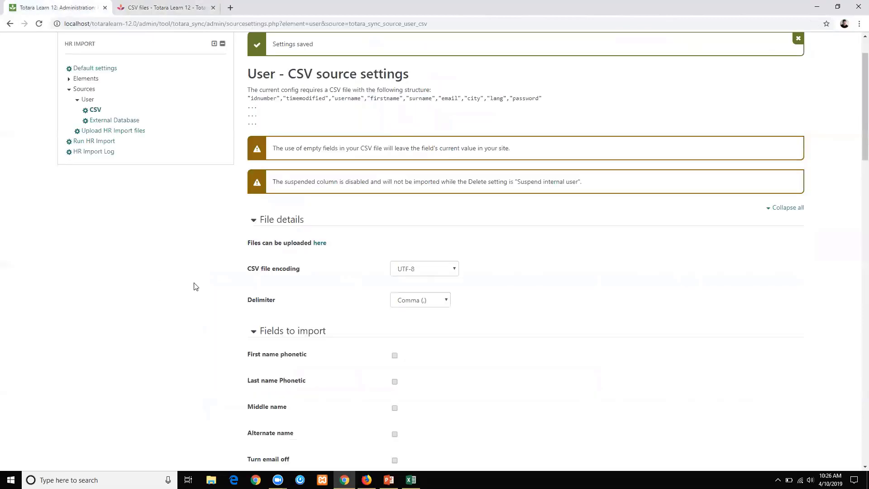
# Drag User.csv from Documents into the HR Import CSV upload area and upload it.
pyautogui.scroll(1, 138, 277)
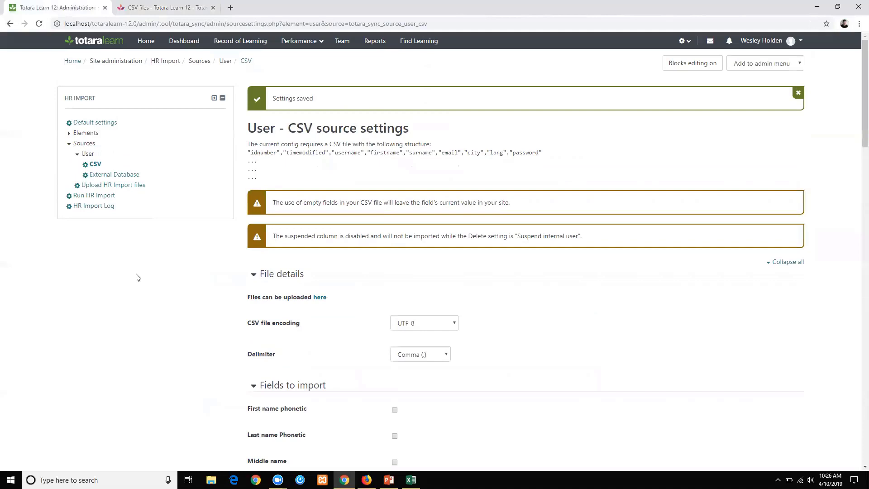
pyautogui.click(105, 186)
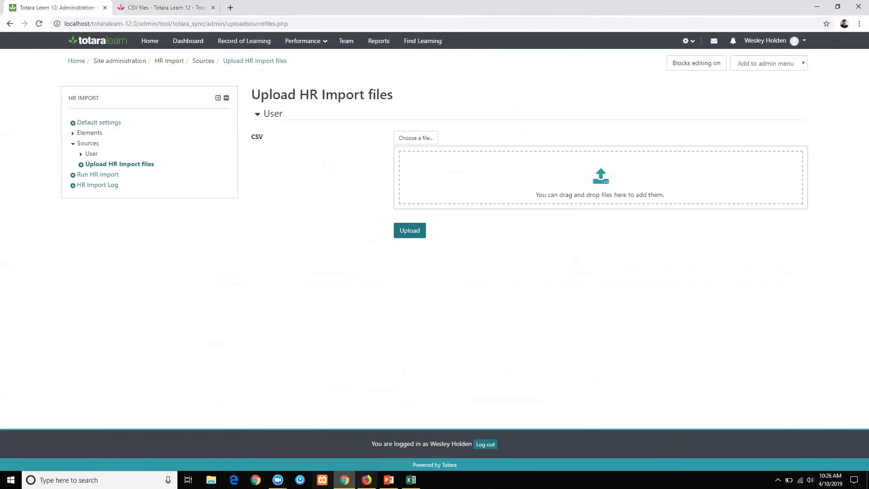
pyautogui.click(212, 479)
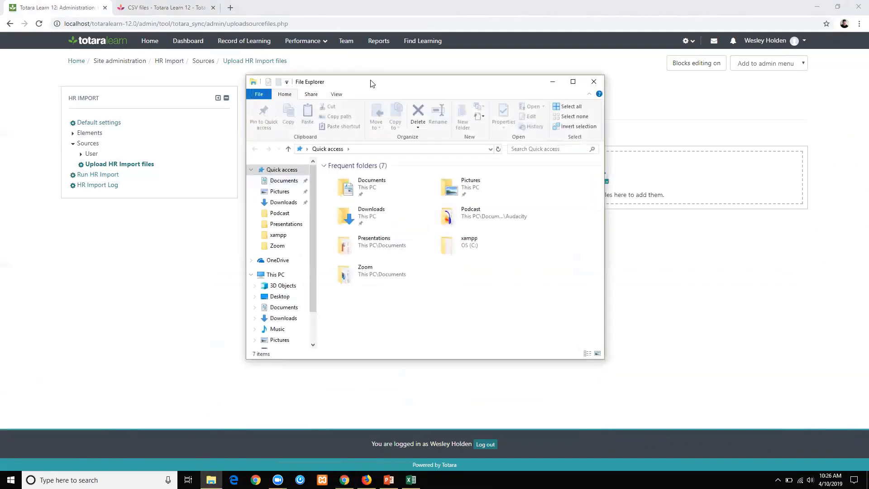
pyautogui.moveTo(368, 82); pyautogui.dragTo(196, 100)
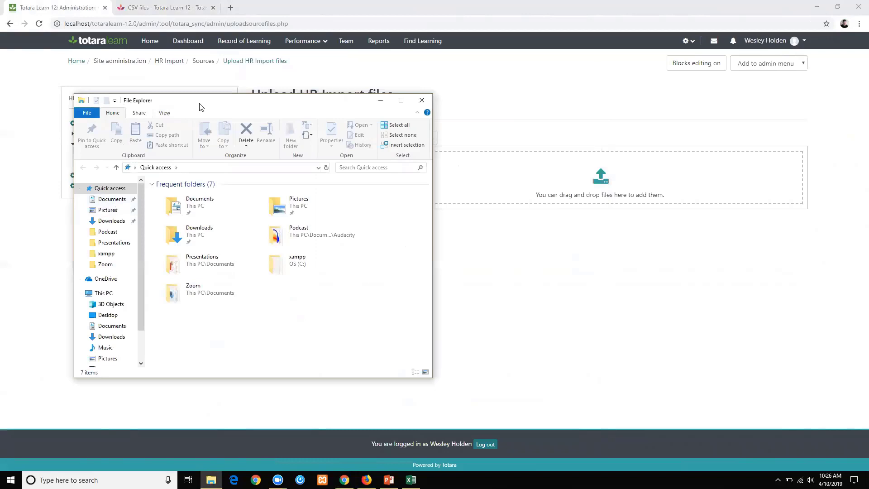
pyautogui.moveTo(201, 107); pyautogui.dragTo(166, 107)
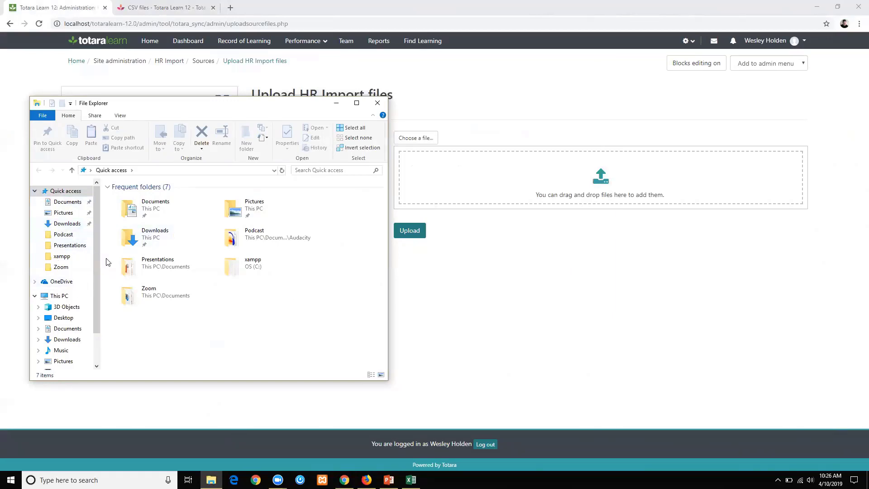
pyautogui.click(65, 204)
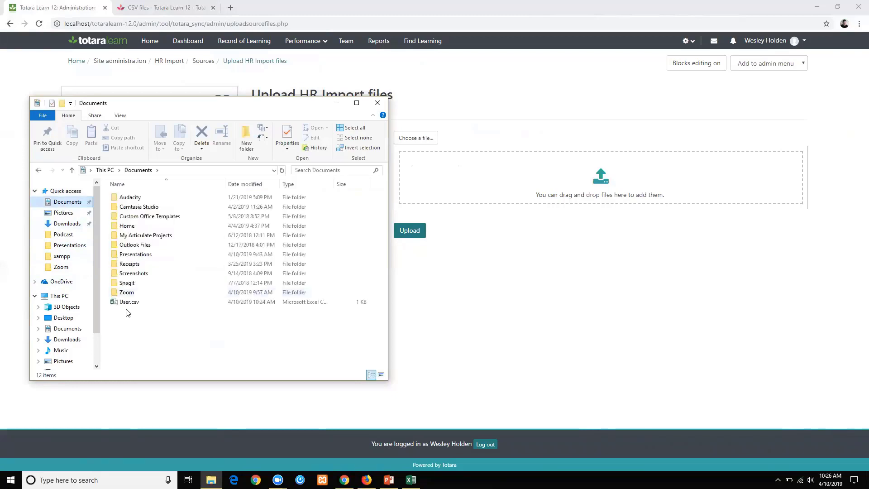
pyautogui.click(127, 301)
pyautogui.moveTo(402, 266); pyautogui.dragTo(466, 213)
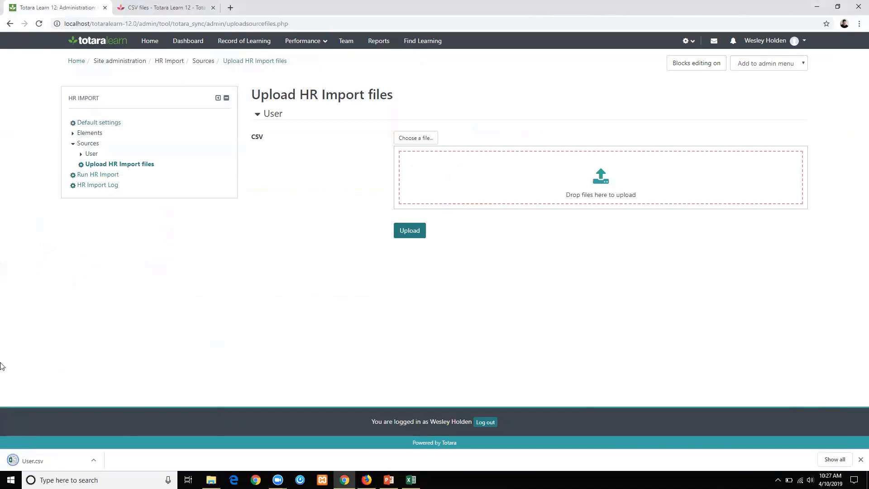
pyautogui.moveTo(36, 458); pyautogui.dragTo(481, 172)
pyautogui.click(408, 230)
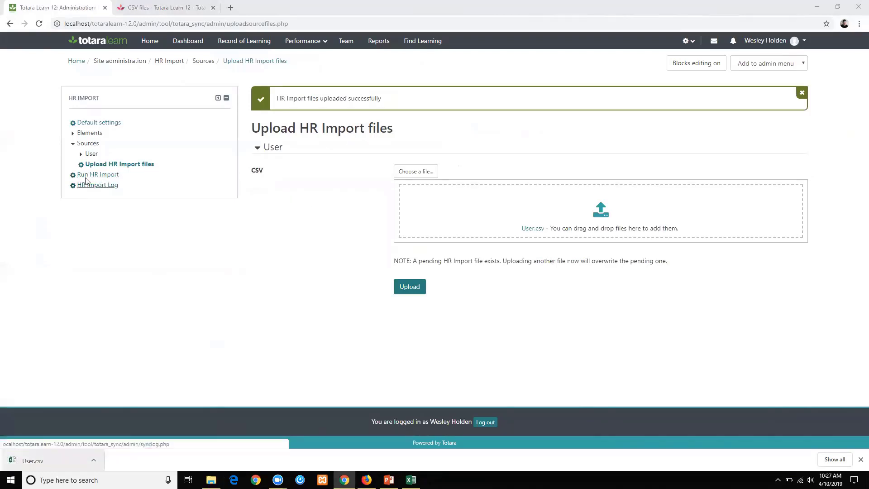
pyautogui.click(89, 175)
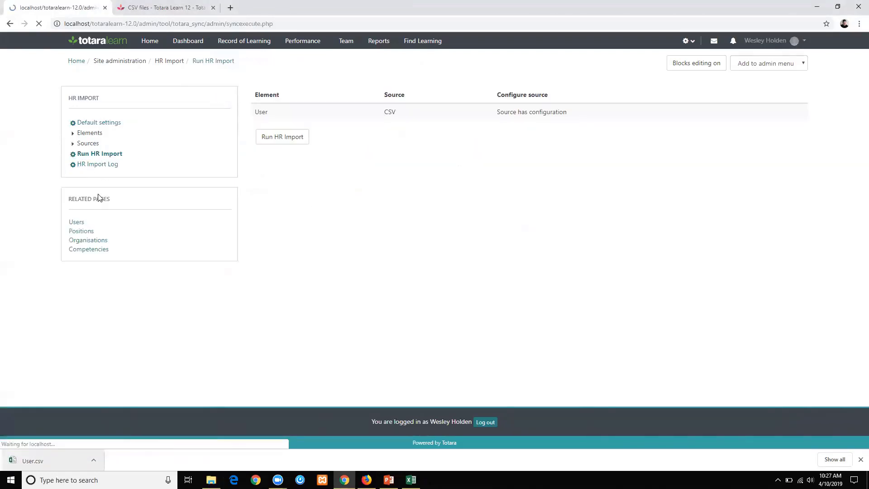
# Run the HR Import and highlight the missing 'surname' field error.
pyautogui.click(281, 141)
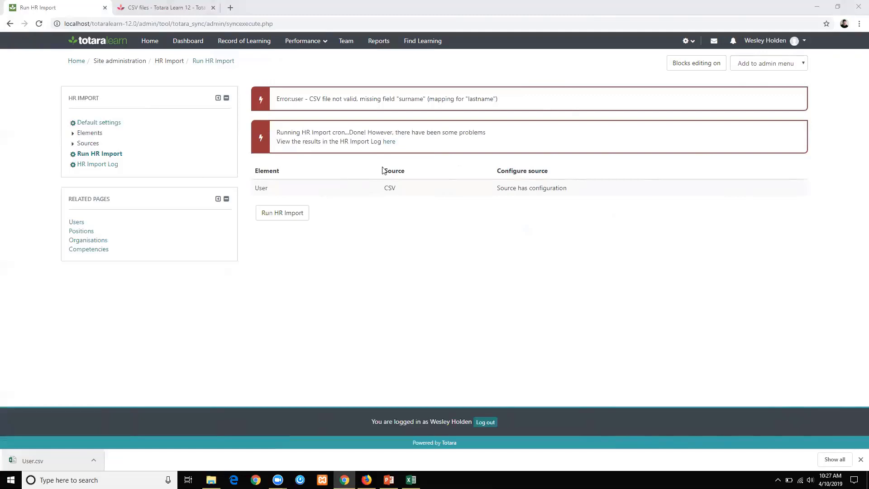
pyautogui.moveTo(499, 99); pyautogui.dragTo(370, 101)
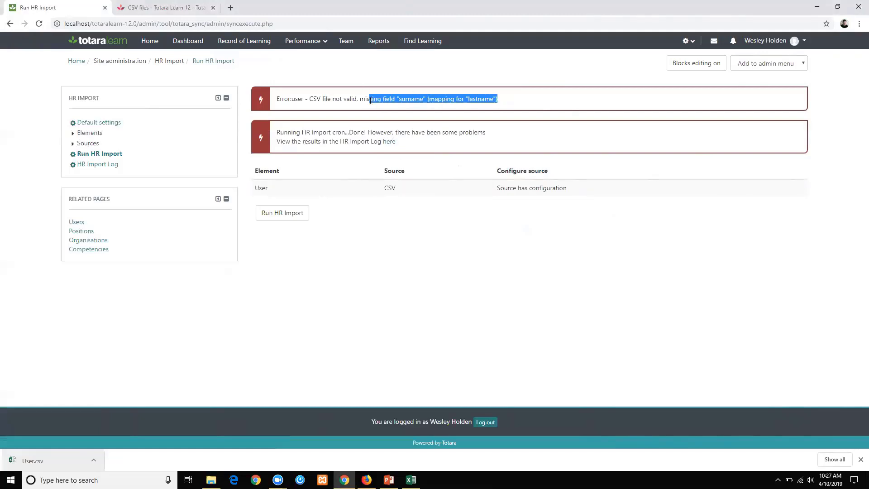
# Change the E1 header in User.csv from 'durname' to 'surname', save, and return to Chrome.
pyautogui.click(411, 479)
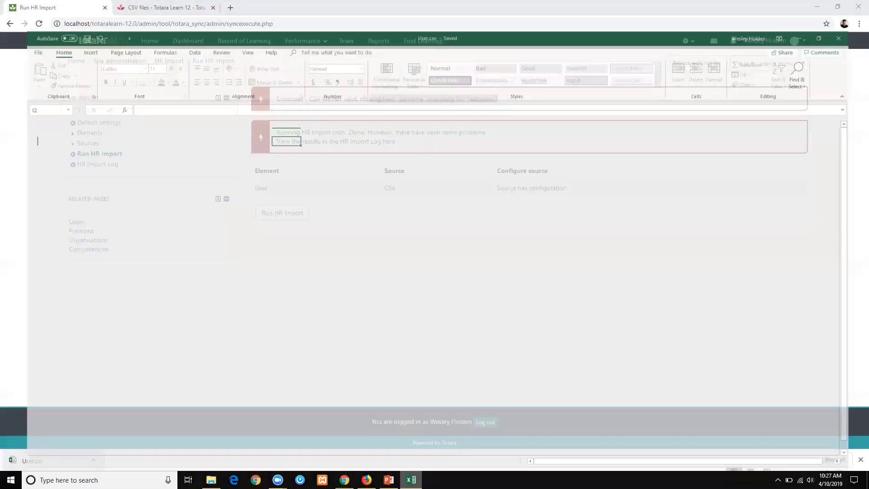
pyautogui.click(161, 108)
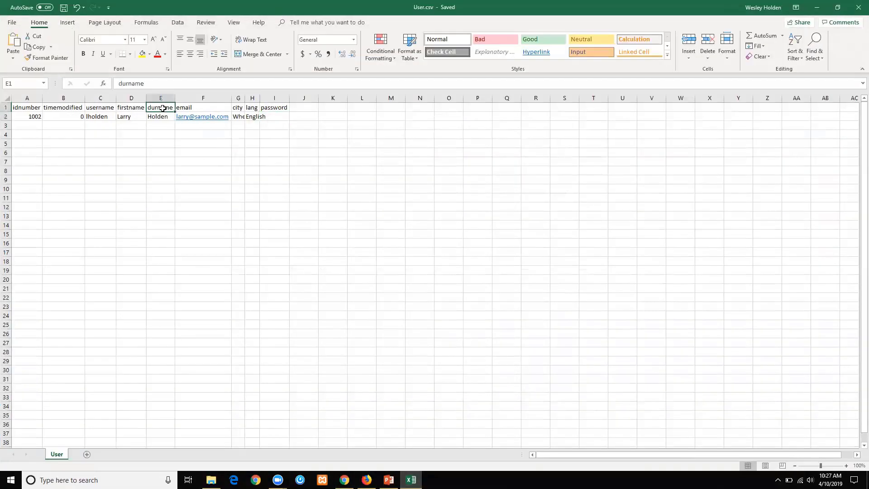
pyautogui.click(118, 83)
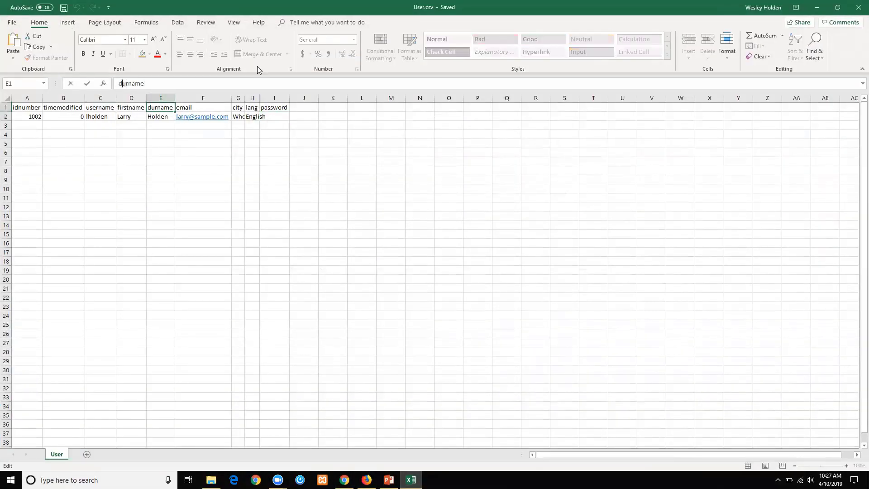
pyautogui.press('Delete')
pyautogui.write('s')
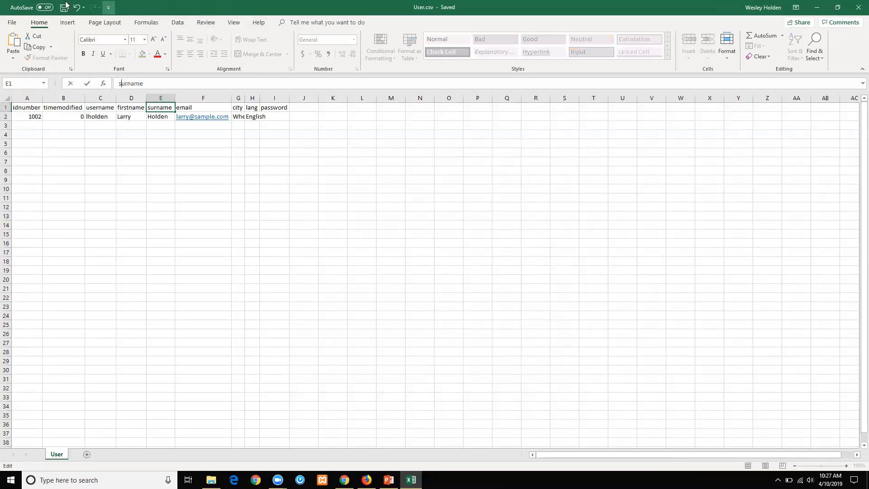
pyautogui.click(63, 8)
pyautogui.hotkey('alt', 'Tab')
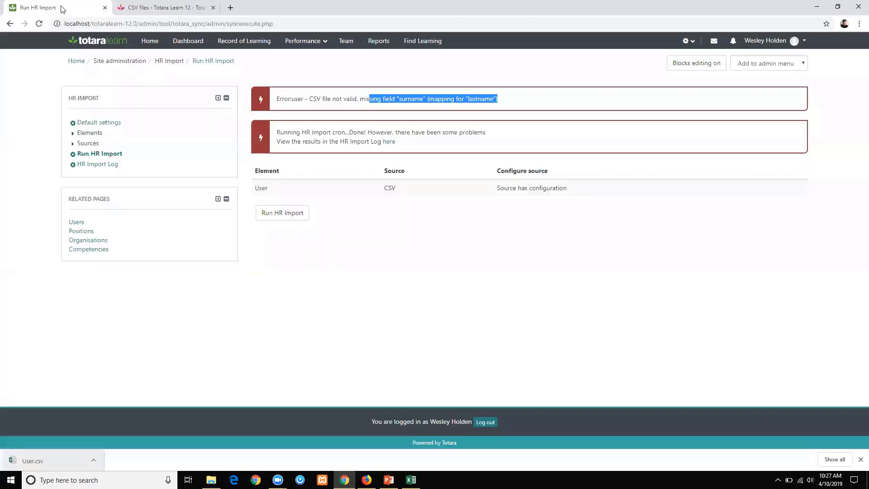
# Re-upload the corrected User.csv on the Upload HR Import files page and return to Run HR Import.
pyautogui.click(89, 145)
pyautogui.click(93, 165)
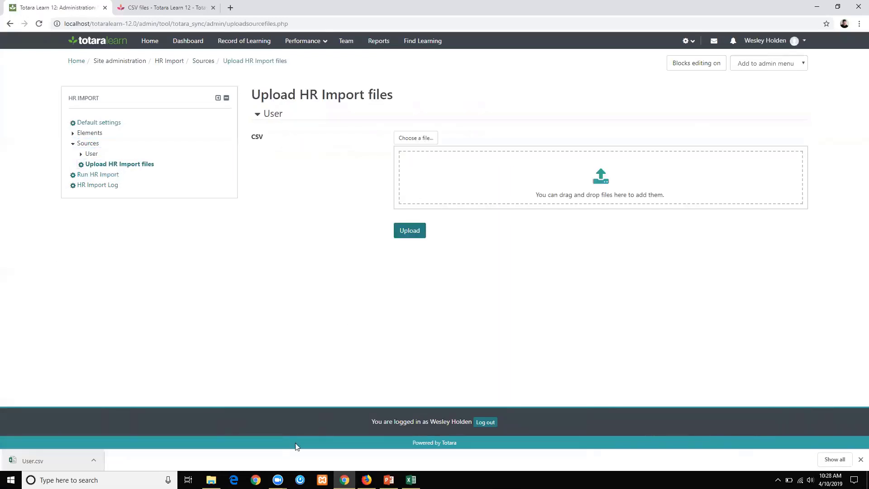
pyautogui.click(211, 480)
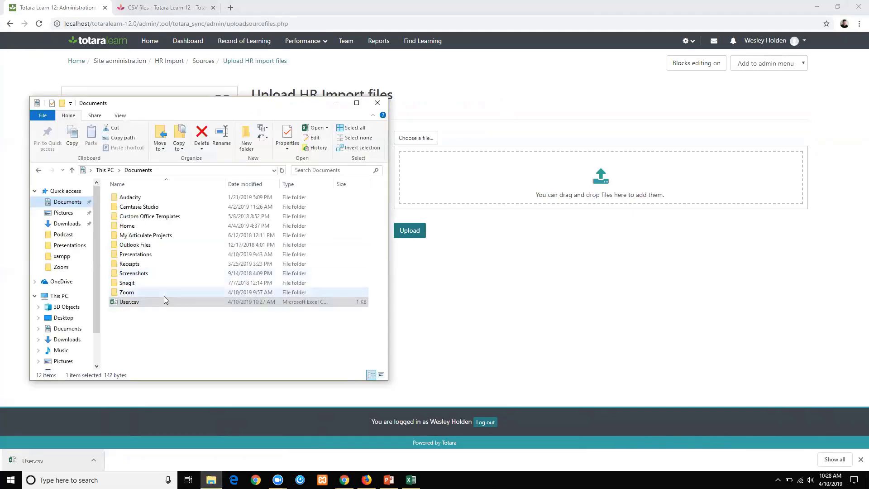
pyautogui.moveTo(176, 302); pyautogui.dragTo(476, 201)
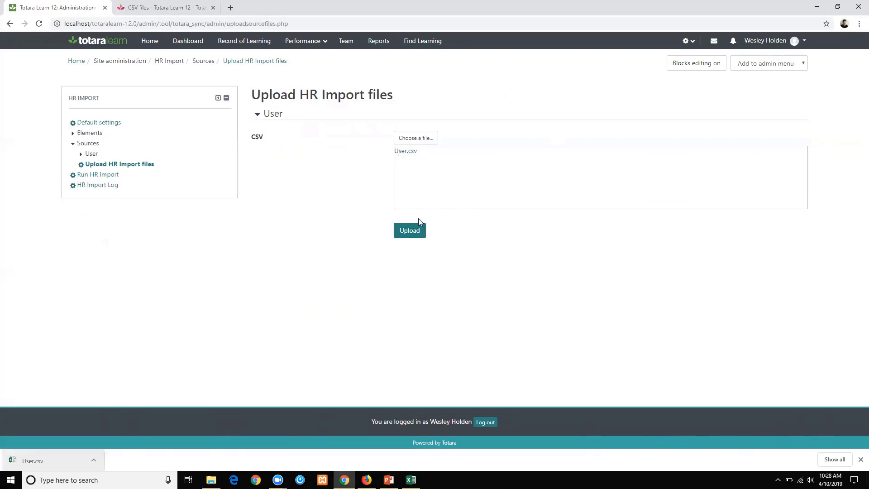
pyautogui.click(410, 234)
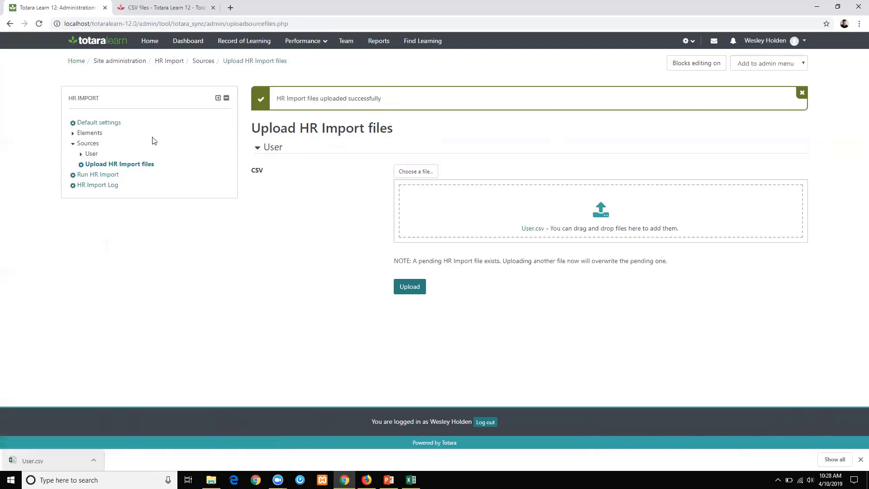
pyautogui.click(79, 175)
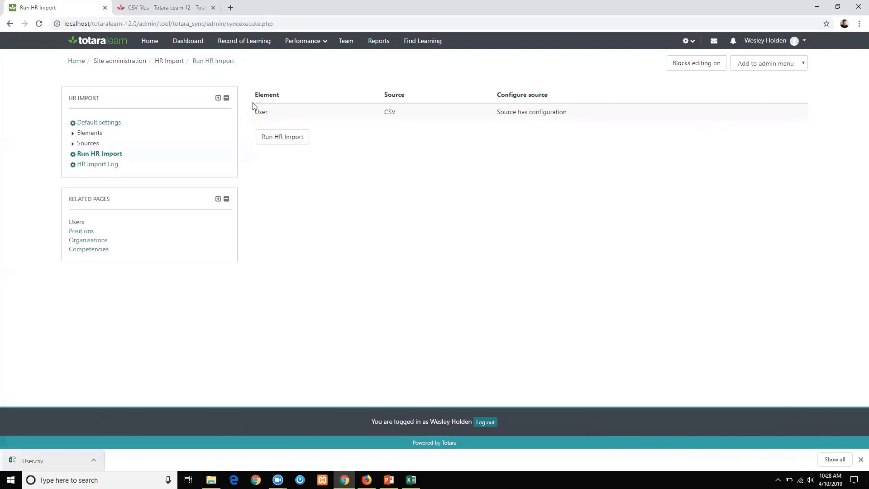
# Run the HR Import with the corrected file and open the HR Import Log.
pyautogui.click(275, 144)
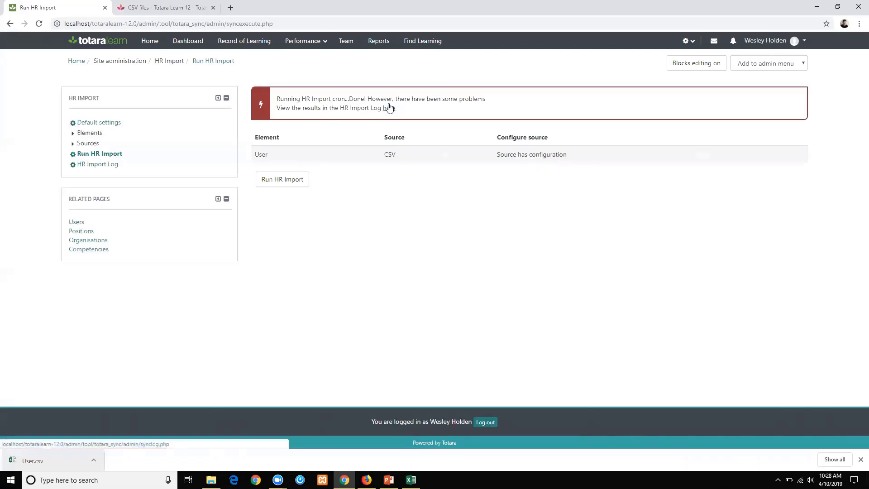
pyautogui.click(389, 108)
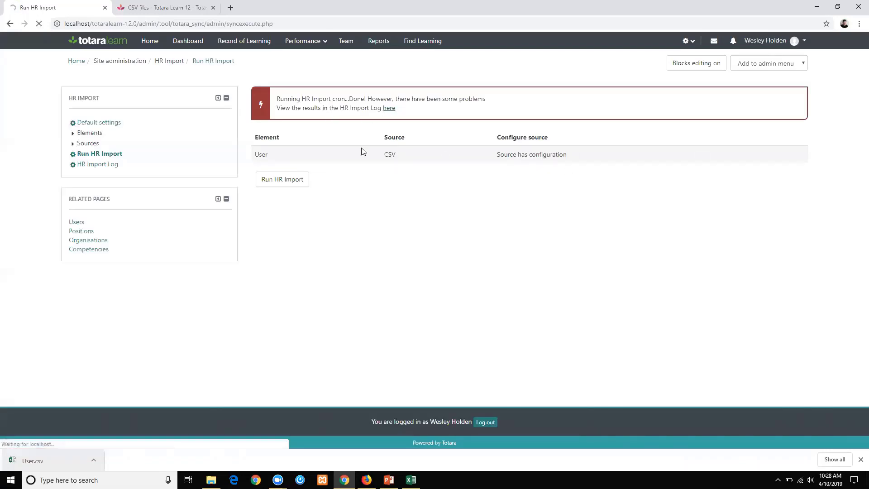
pyautogui.scroll(-6, 340, 239)
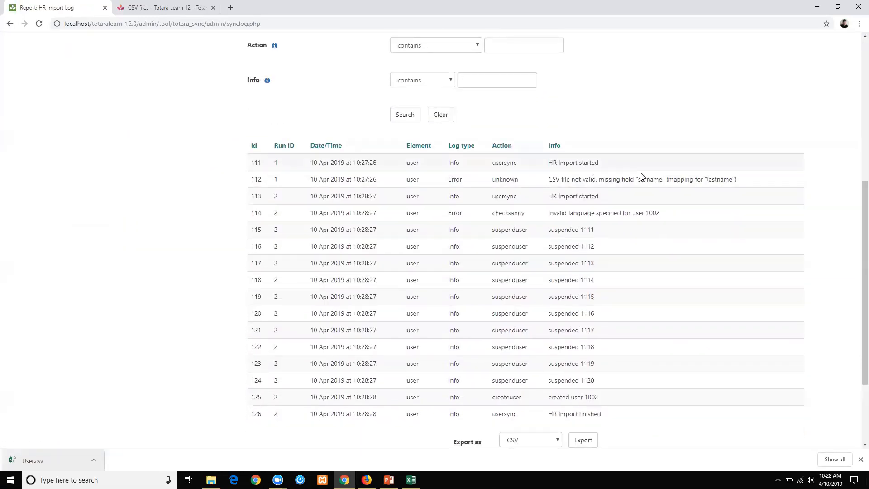
# Review the log entries, highlighting the earlier missing surname error in row 112.
pyautogui.moveTo(738, 179); pyautogui.dragTo(548, 179)
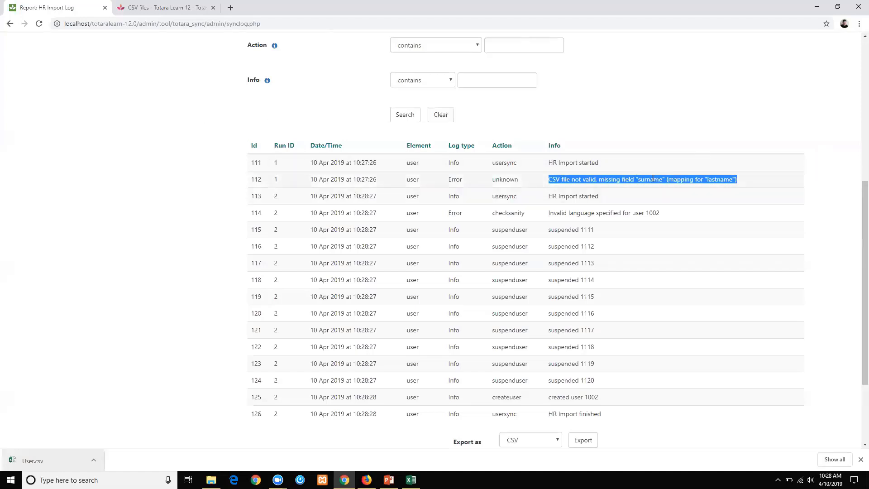
pyautogui.click(181, 184)
pyautogui.scroll(-2, 181, 183)
pyautogui.scroll(-1, 202, 170)
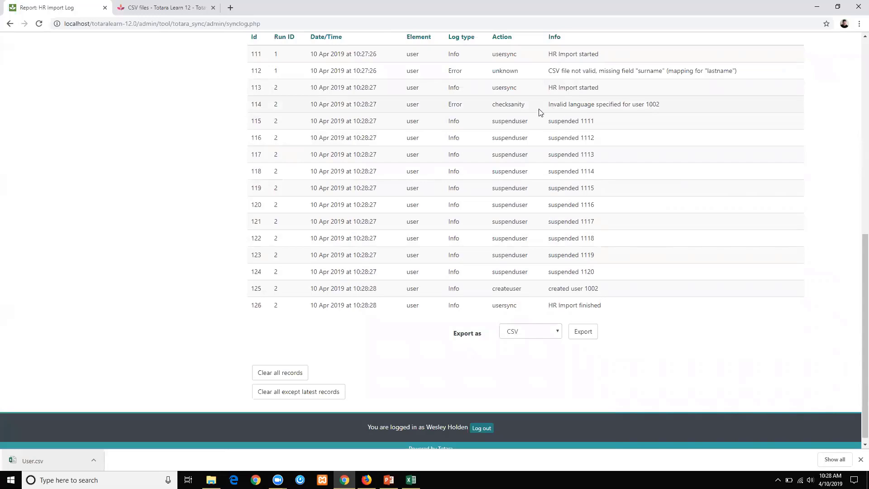
pyautogui.scroll(-1, 484, 111)
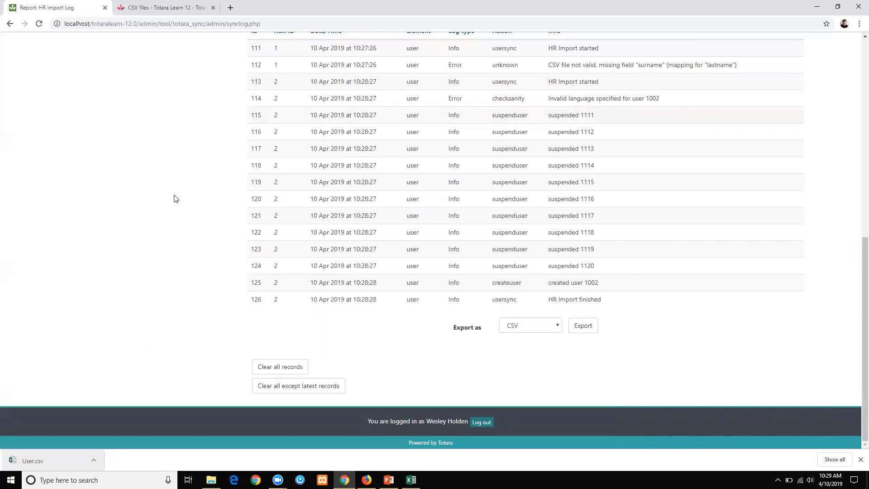
pyautogui.scroll(4, 132, 138)
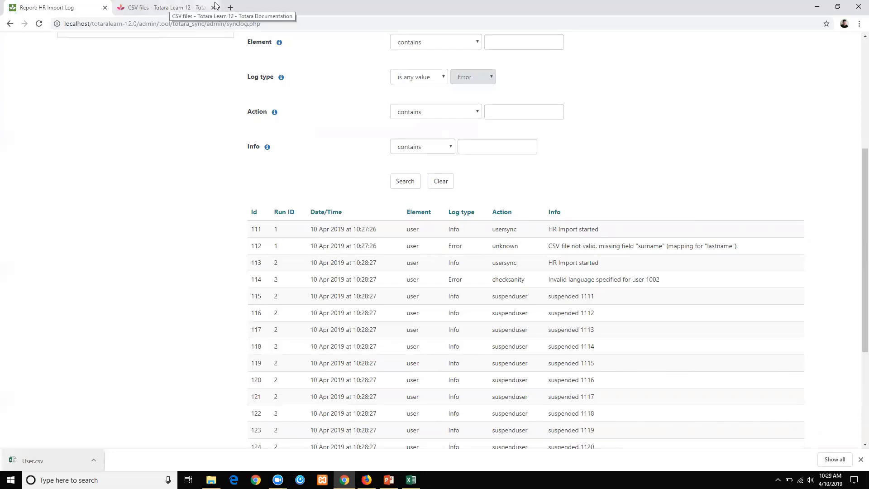
# Open totara.community in a new tab and browse to Academy > Find learning > Version 11 courses.
pyautogui.click(230, 9)
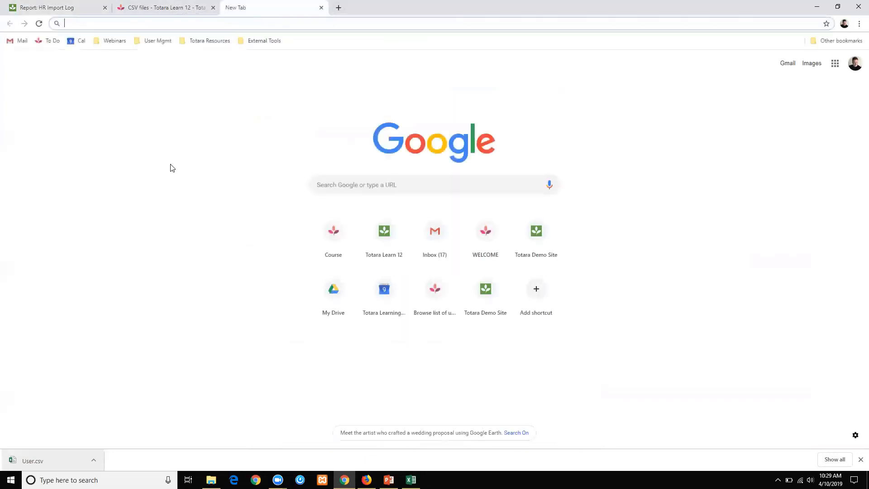
pyautogui.write('totara')
pyautogui.press('Return')
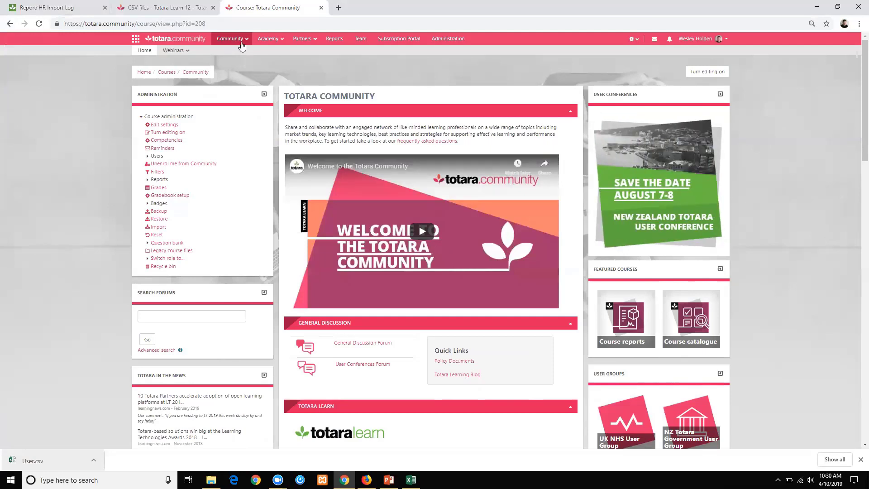
pyautogui.click(281, 42)
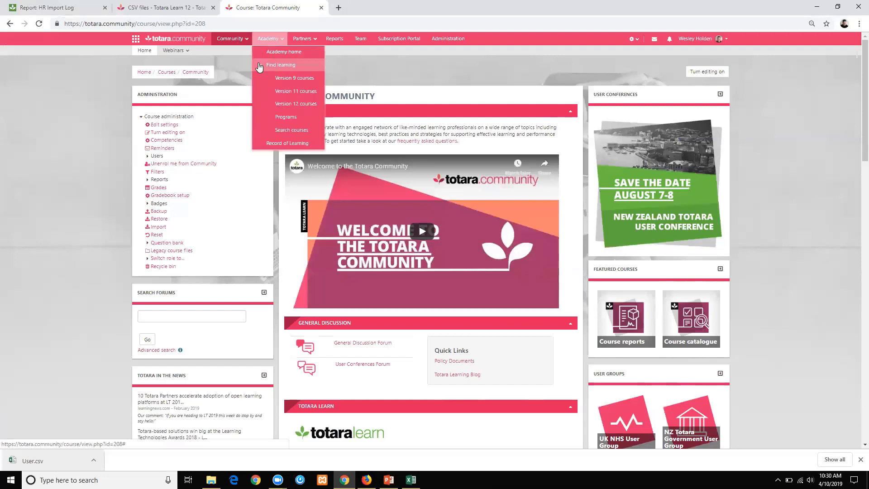
pyautogui.click(260, 67)
pyautogui.click(278, 40)
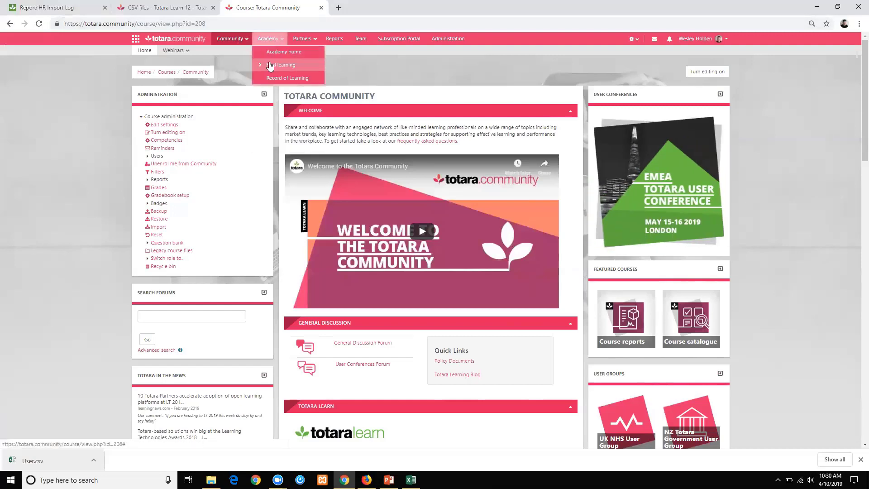
pyautogui.click(270, 67)
pyautogui.click(279, 92)
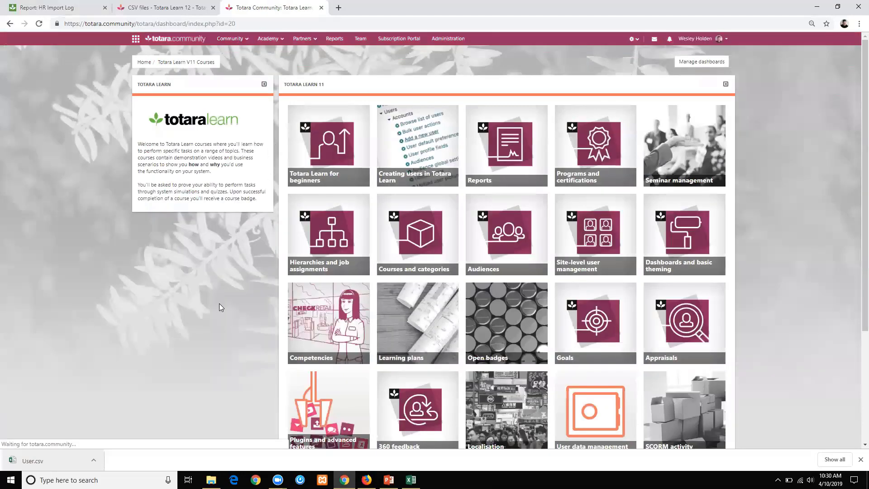
# Open the Creating users in Totara Learn V11 course, then switch back to PowerPoint.
pyautogui.scroll(-2, 217, 306)
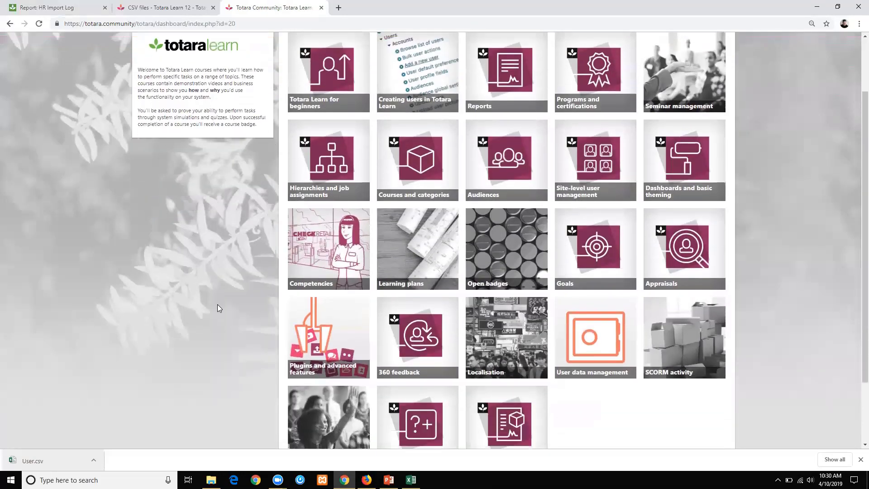
pyautogui.scroll(-1, 217, 304)
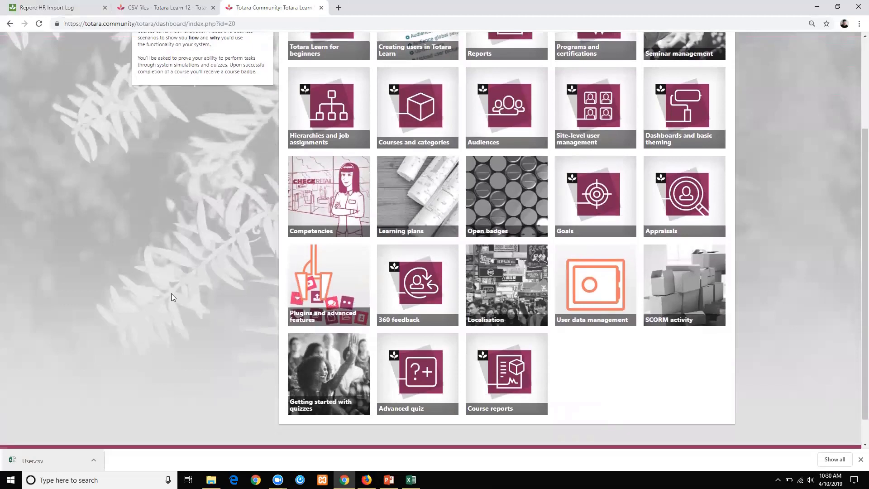
pyautogui.scroll(-1, 171, 298)
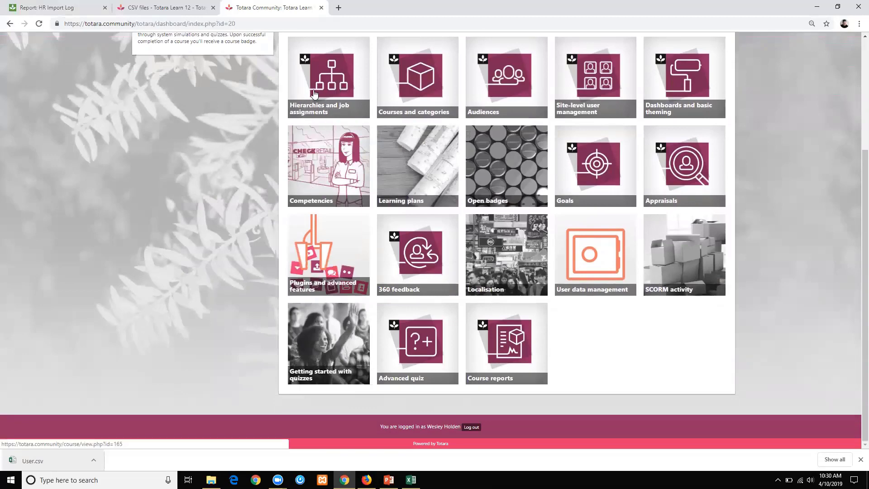
pyautogui.scroll(4, 315, 94)
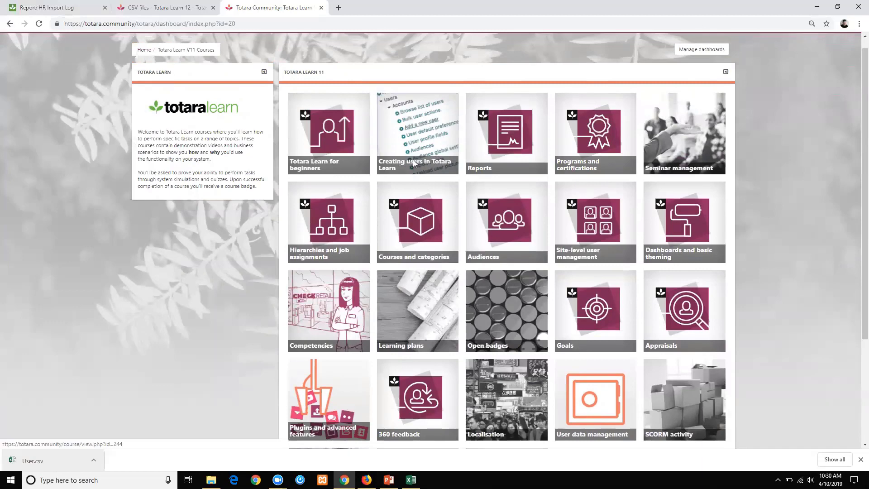
pyautogui.click(413, 160)
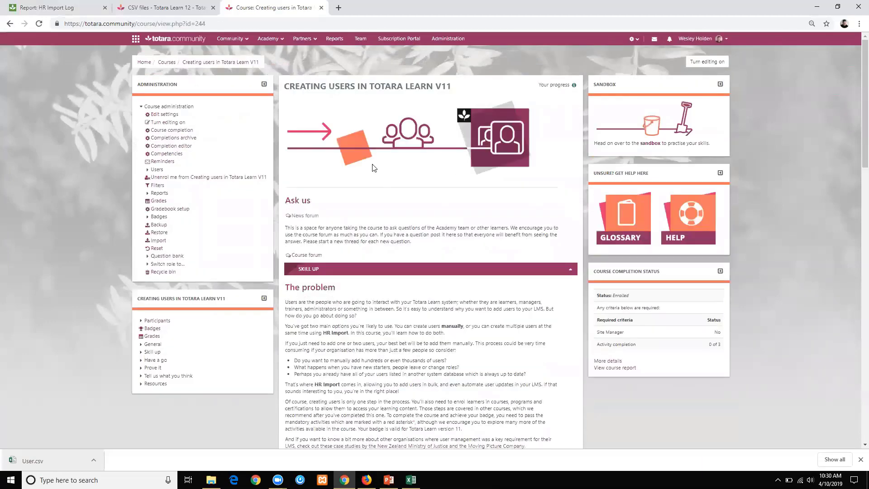
pyautogui.scroll(-7, 374, 168)
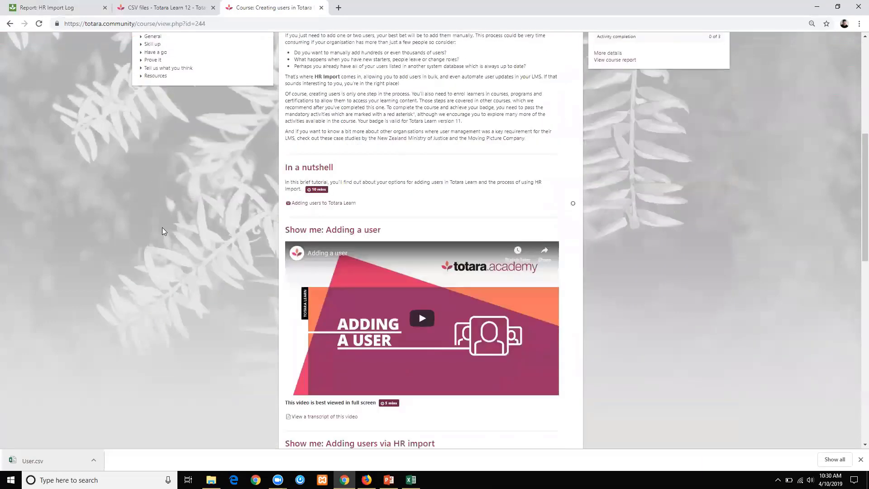
pyautogui.scroll(-3, 162, 229)
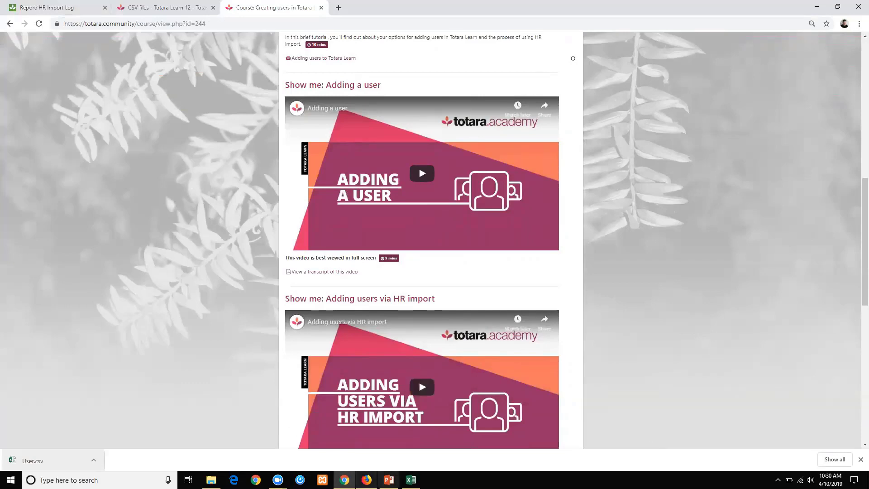
pyautogui.click(389, 480)
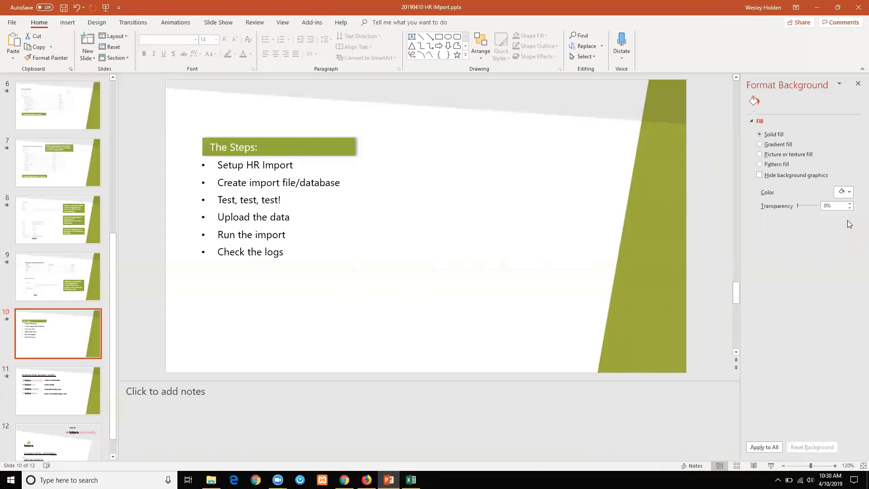